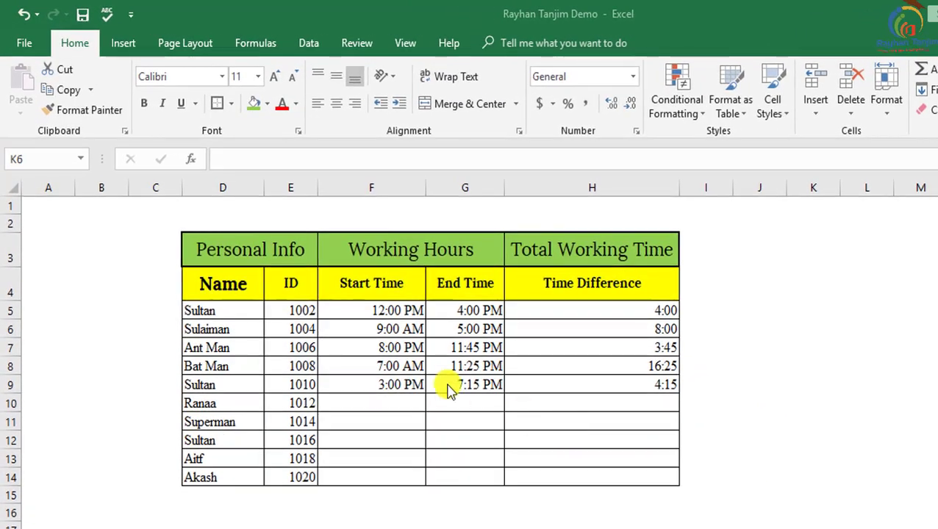
Enter Ranaa's start time 1:00 PM in F10 and end time 3:45 PM in G10.
{"action": "left_click", "coordinate": [406, 403]}
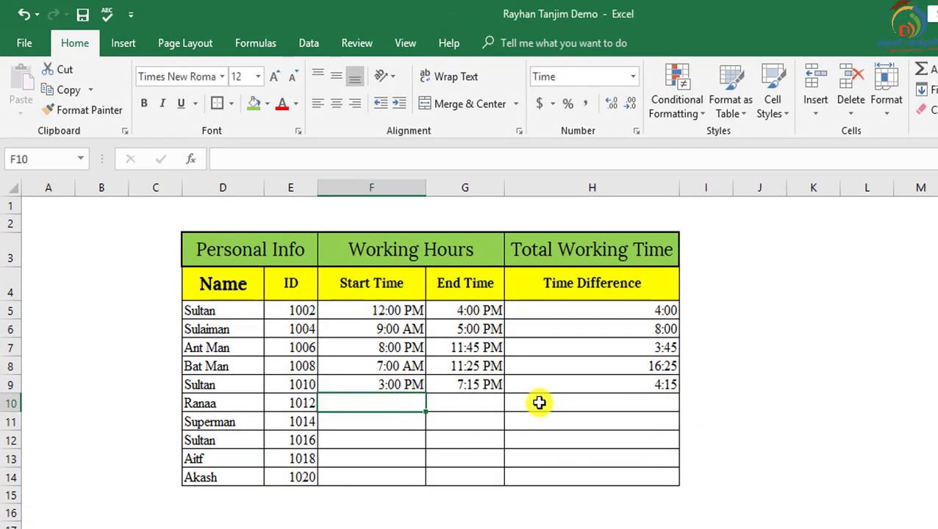
{"action": "type", "text": "1:00 PM"}
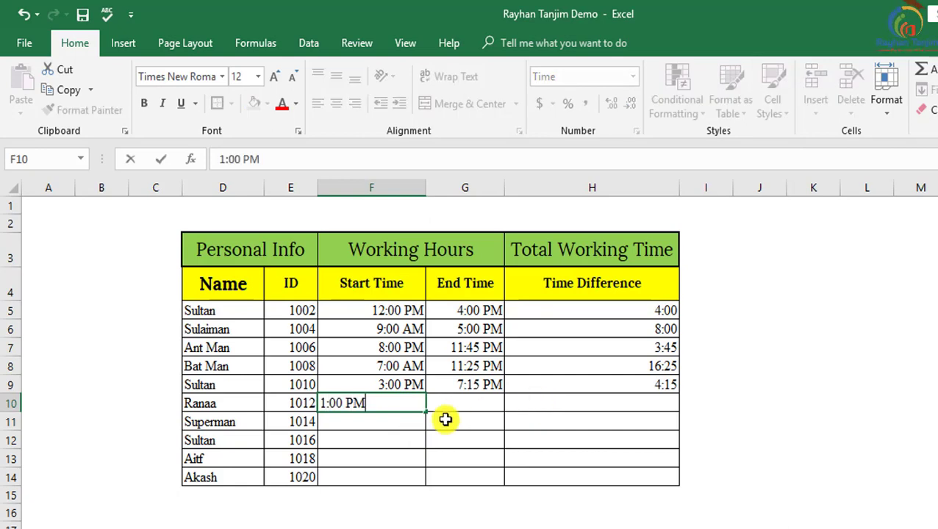
{"action": "left_click", "coordinate": [465, 403]}
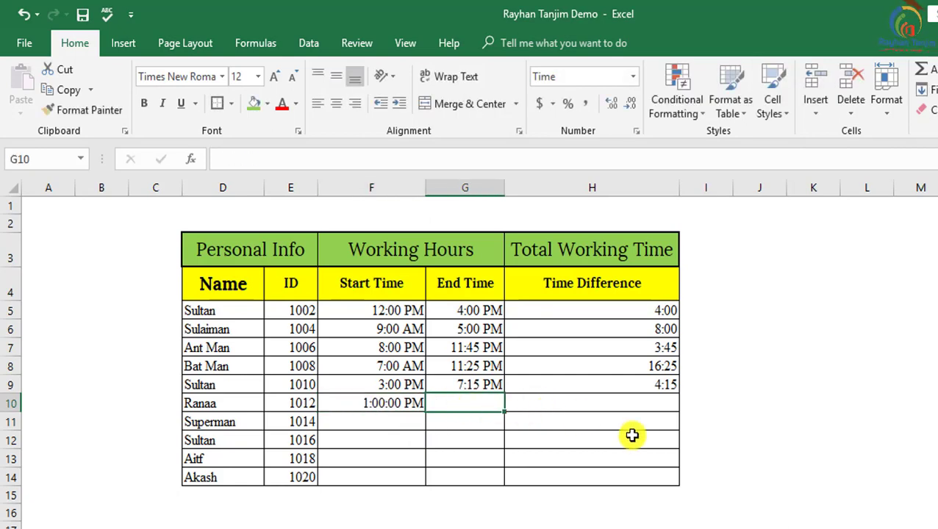
{"action": "type", "text": "3:45 PM"}
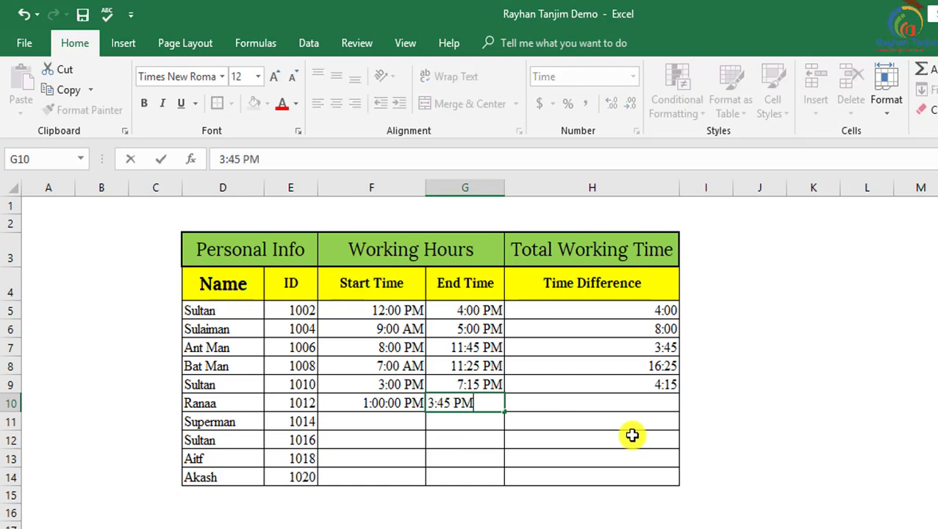
{"action": "key", "text": "Return"}
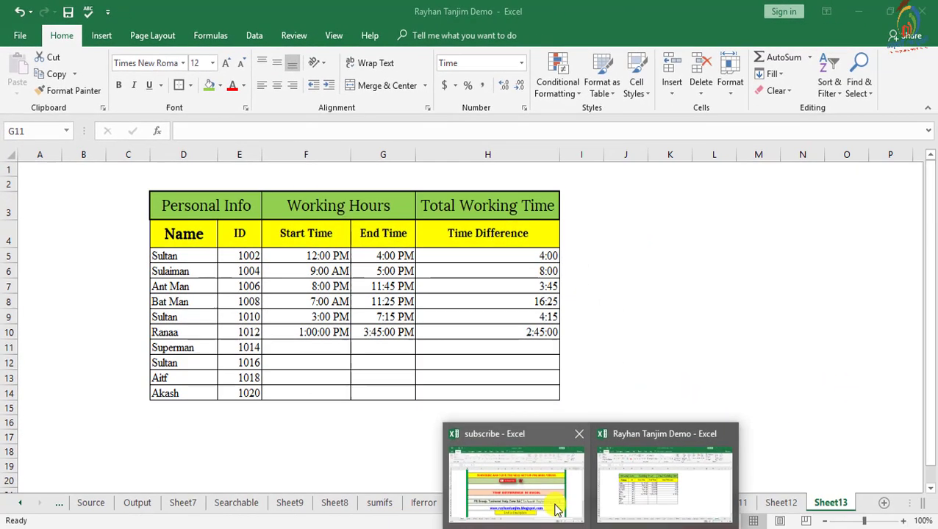
{"action": "left_click", "coordinate": [544, 494]}
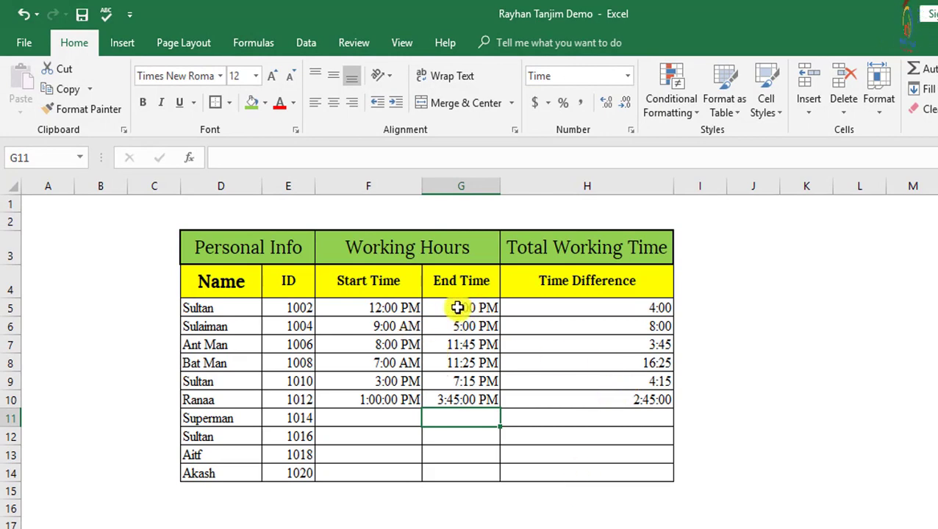
{"action": "left_click", "coordinate": [388, 306]}
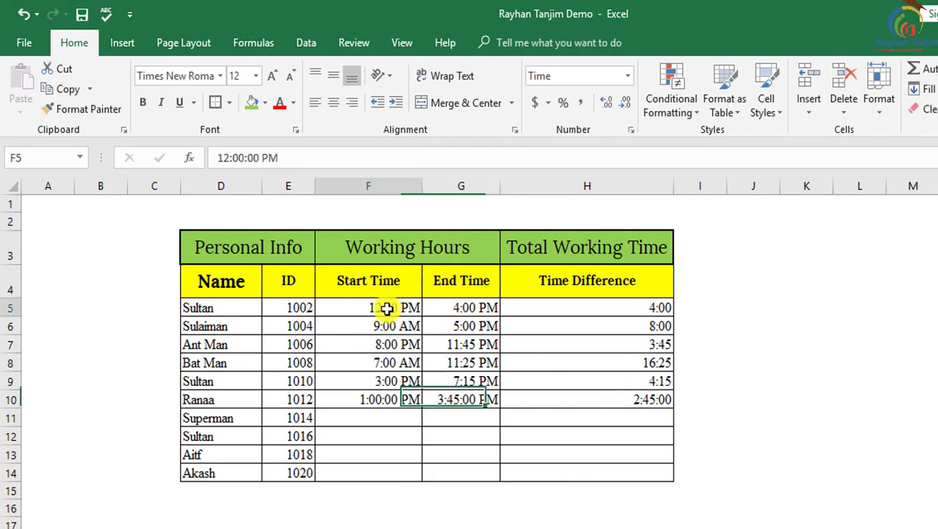
{"action": "left_click", "coordinate": [387, 402]}
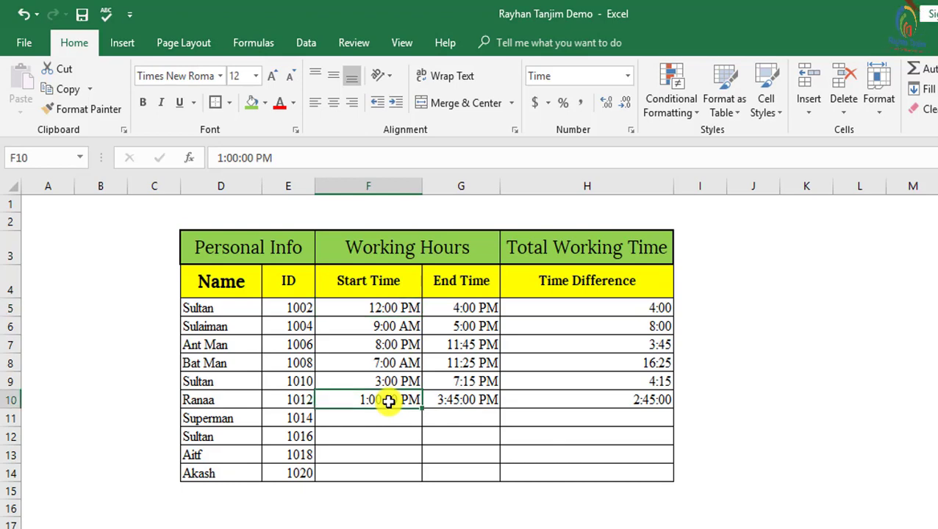
{"action": "left_click", "coordinate": [470, 400]}
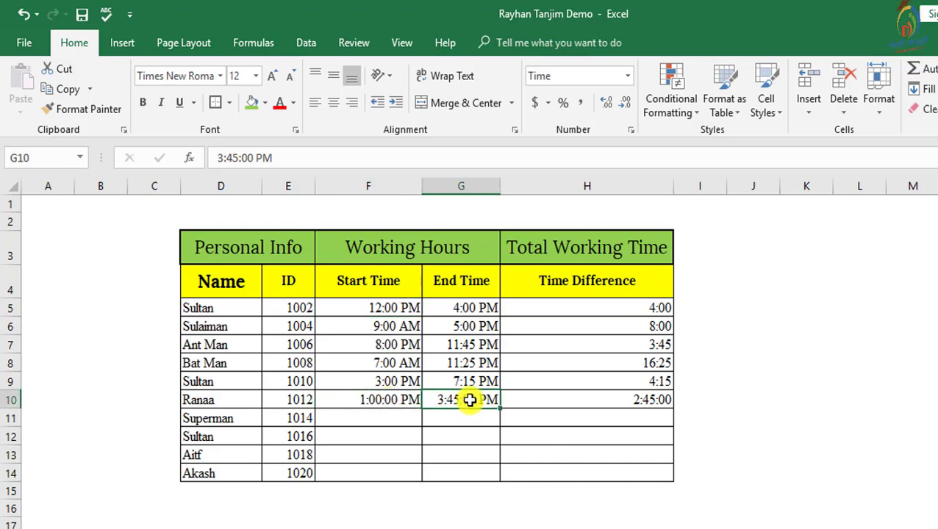
{"action": "left_click_drag", "start_coordinate": [646, 311], "coordinate": [645, 381]}
{"action": "left_click", "coordinate": [650, 401]}
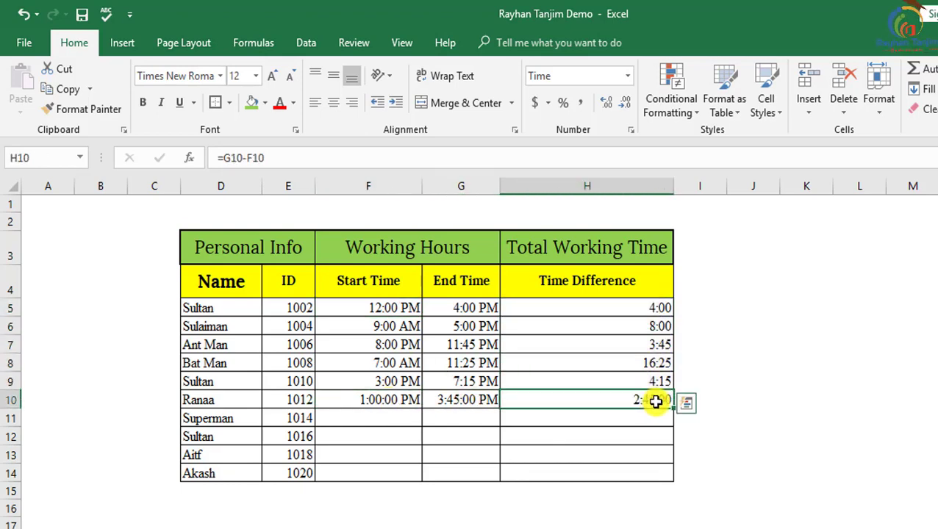
{"action": "left_click", "coordinate": [581, 424]}
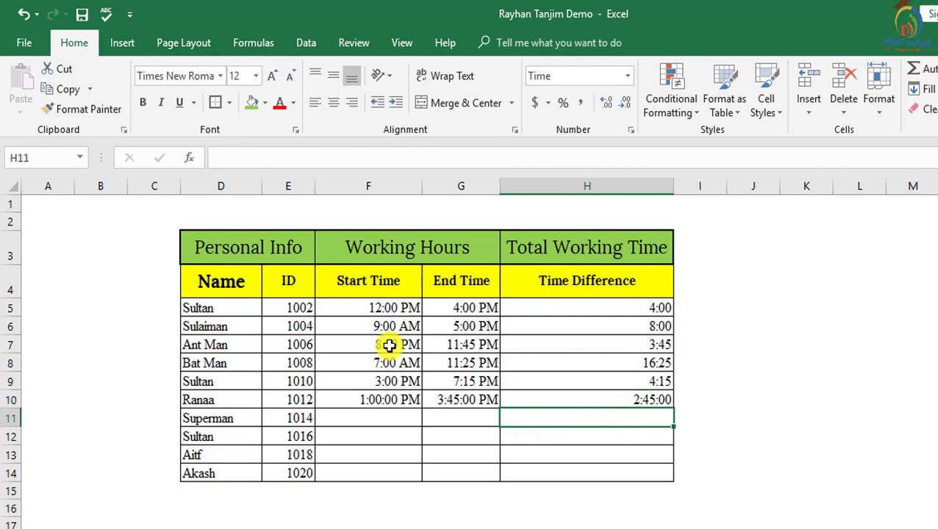
{"action": "left_click", "coordinate": [383, 305]}
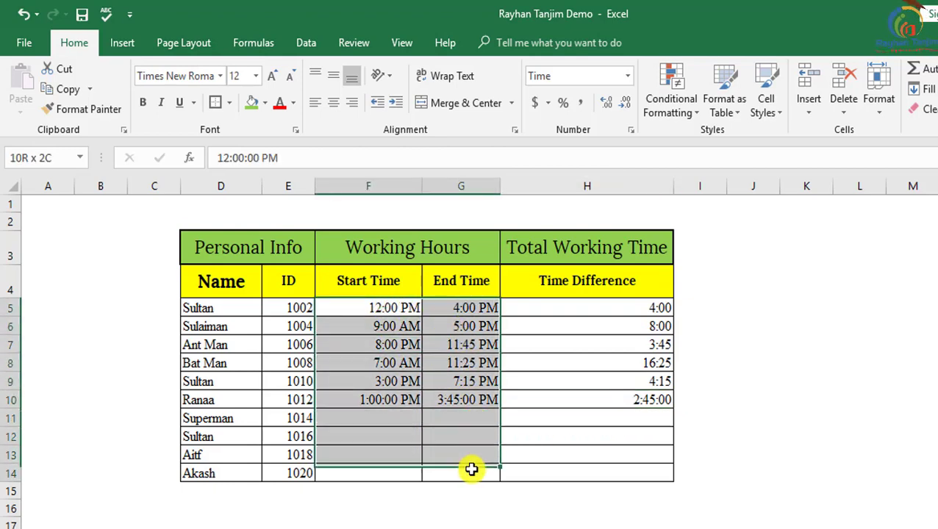
Apply the 1:30:55 PM time format to the Start and End Times in F5:G14.
{"action": "left_click_drag", "start_coordinate": [432, 322], "coordinate": [470, 474]}
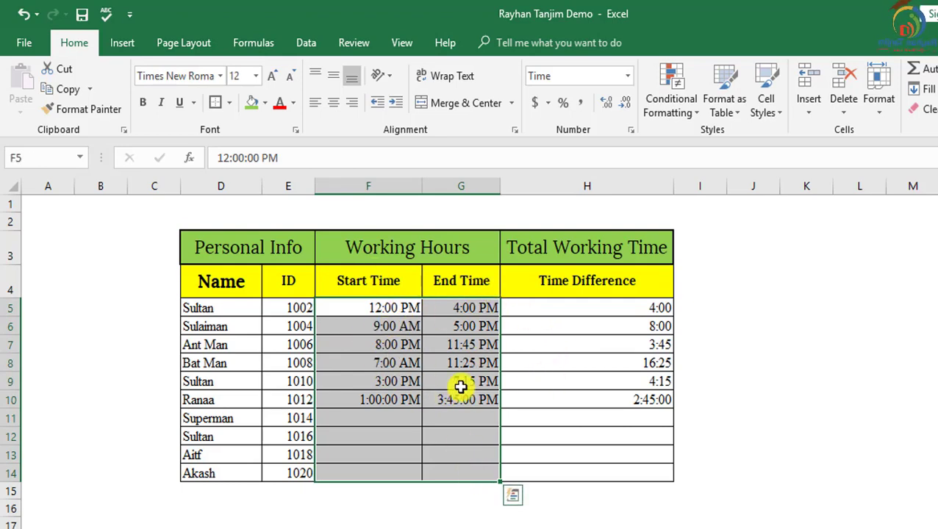
{"action": "left_click", "coordinate": [628, 76]}
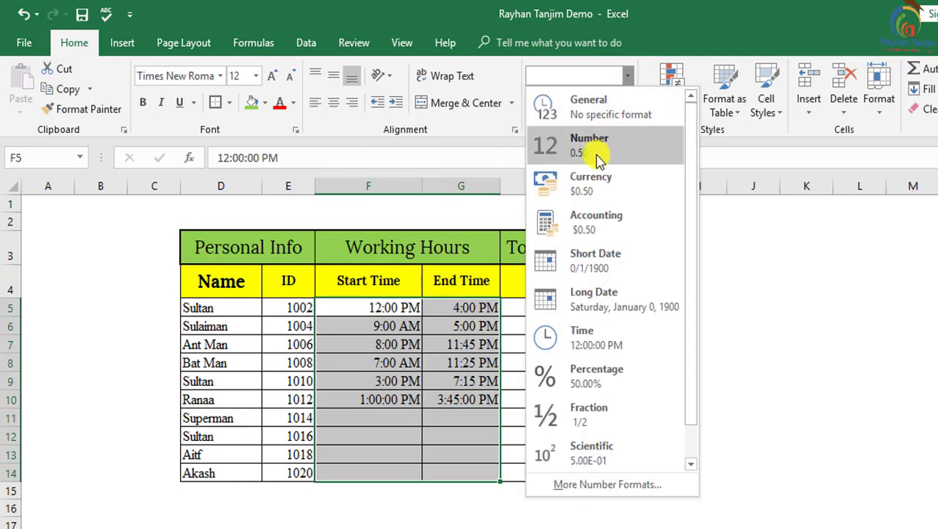
{"action": "left_click", "coordinate": [607, 487]}
{"action": "mouse_move", "coordinate": [713, 151]}
{"action": "left_mouse_down"}
{"action": "mouse_move", "coordinate": [742, 198]}
{"action": "mouse_move", "coordinate": [771, 203]}
{"action": "left_mouse_up"}
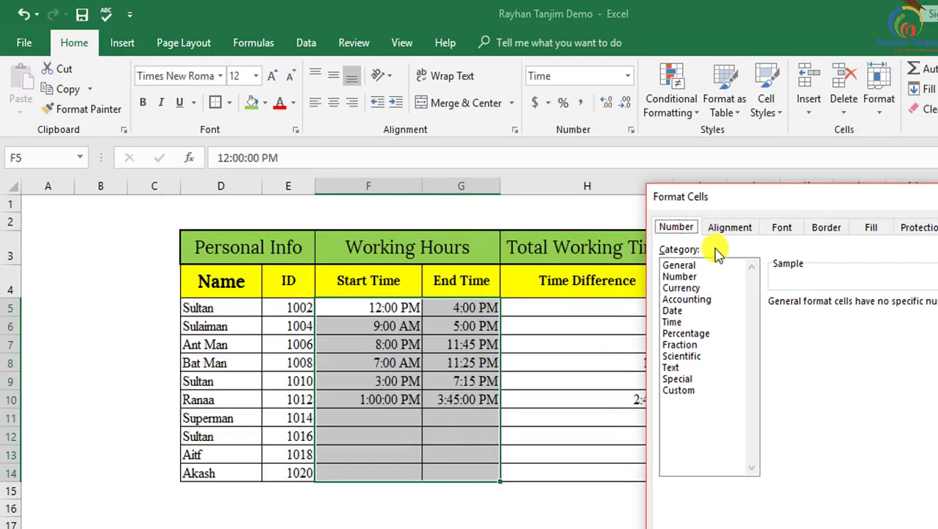
{"action": "left_click", "coordinate": [670, 321]}
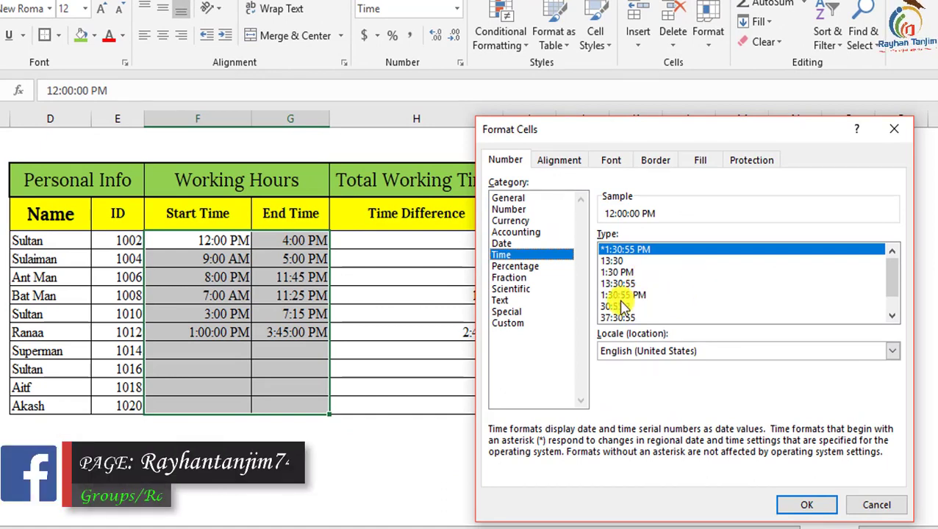
{"action": "left_click", "coordinate": [622, 296]}
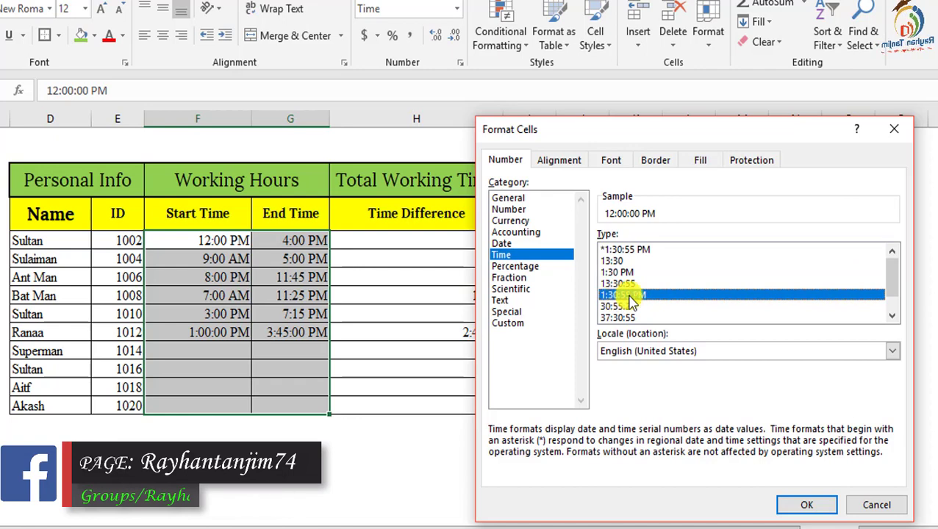
{"action": "left_click", "coordinate": [806, 505]}
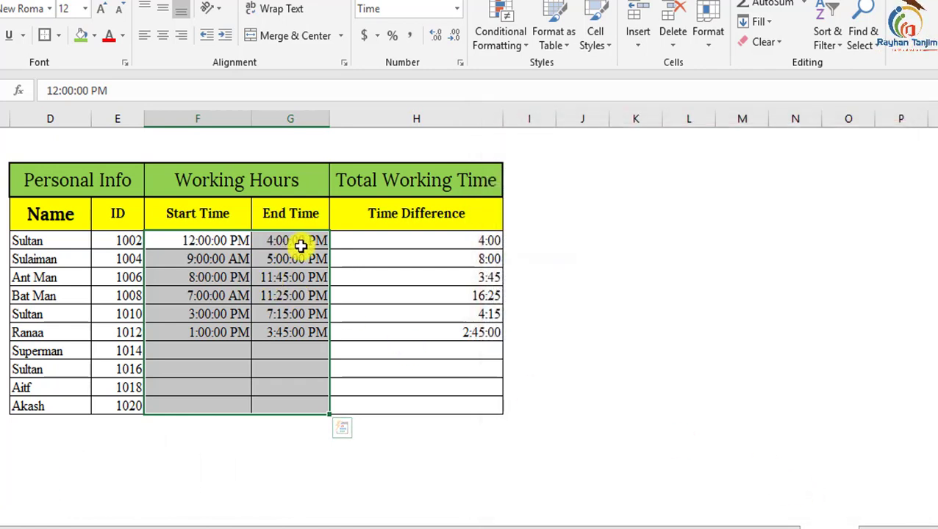
Reformat the F5:G14 start and end times with the 1:30 PM time type, dropping seconds.
{"action": "left_click_drag", "start_coordinate": [193, 240], "coordinate": [298, 403]}
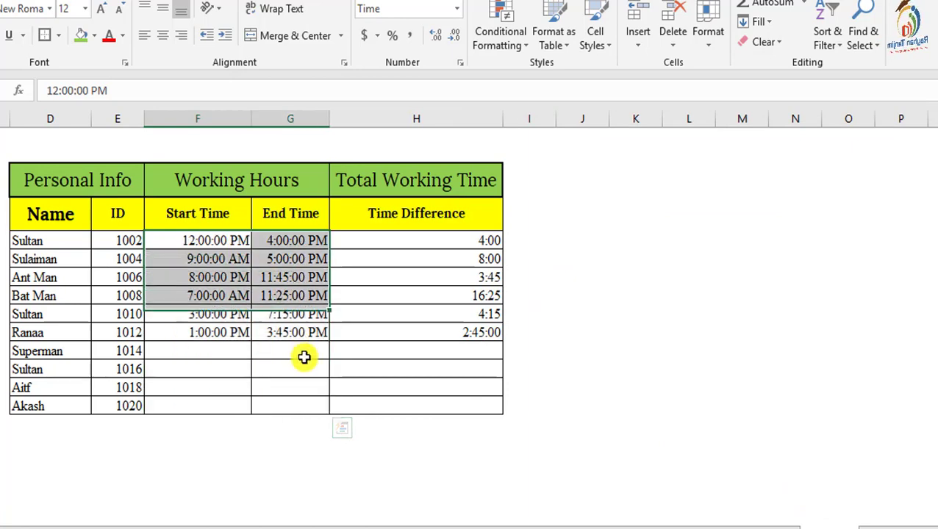
{"action": "left_click", "coordinate": [456, 9]}
{"action": "left_click", "coordinate": [461, 418]}
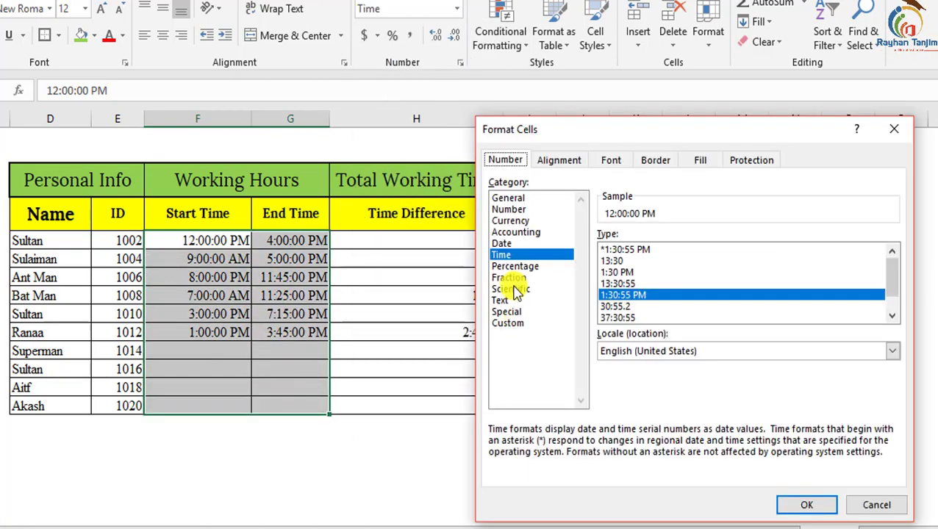
{"action": "left_click", "coordinate": [616, 272]}
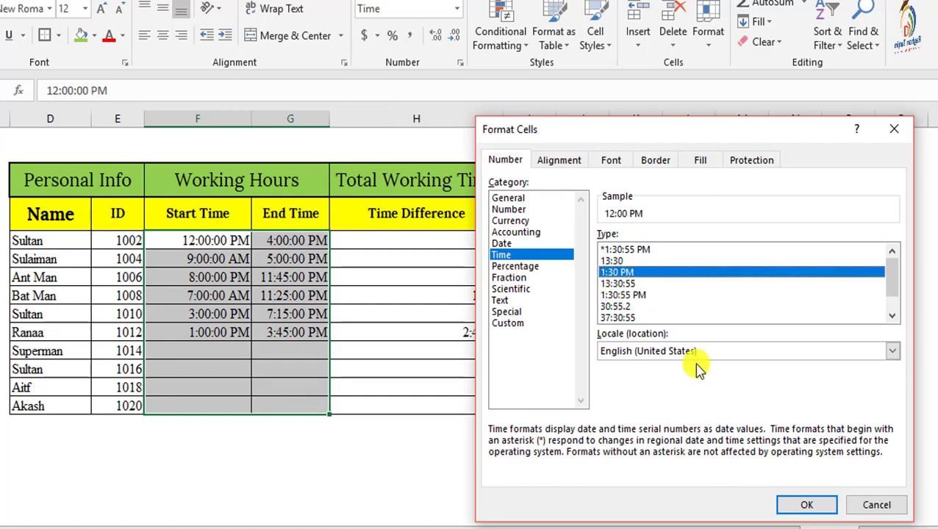
{"action": "left_click", "coordinate": [806, 505]}
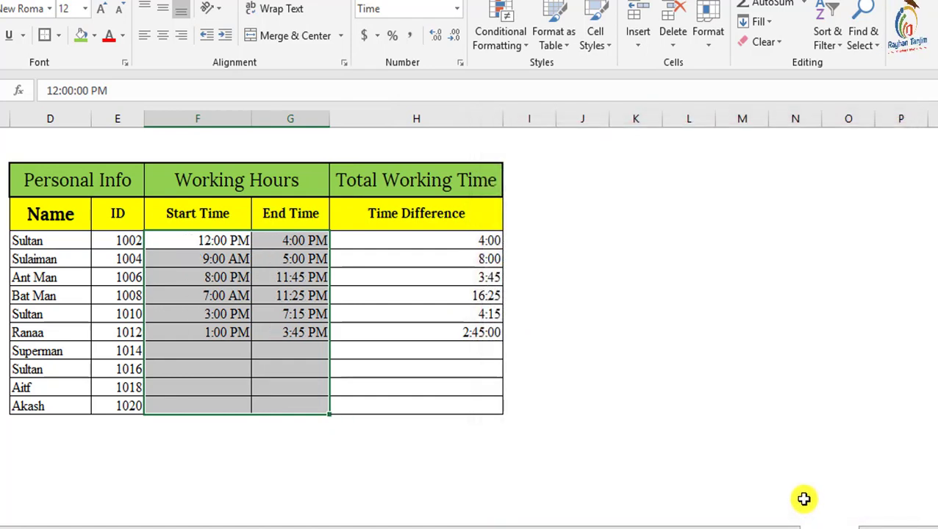
Apply the 24-hour 13:30 time format to the Time Difference cells H5:H13.
{"action": "left_click", "coordinate": [220, 240]}
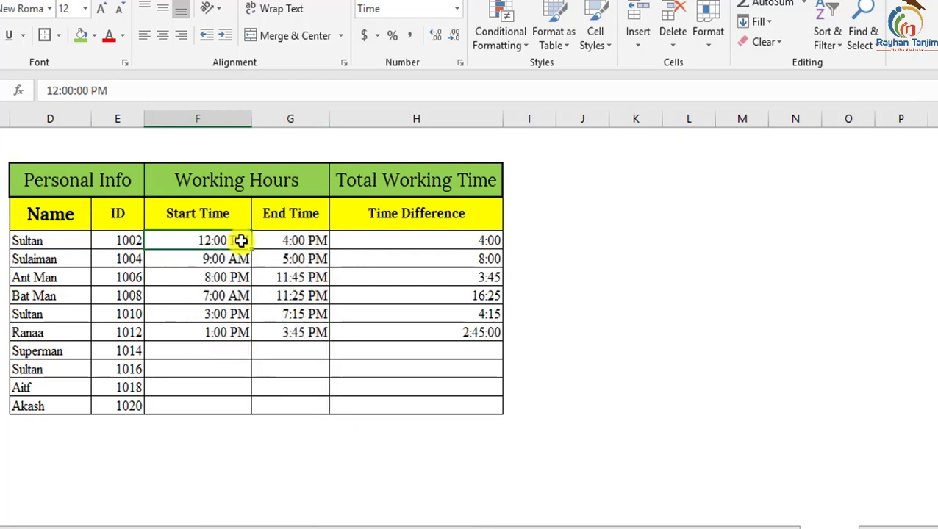
{"action": "left_click_drag", "start_coordinate": [303, 242], "coordinate": [304, 332]}
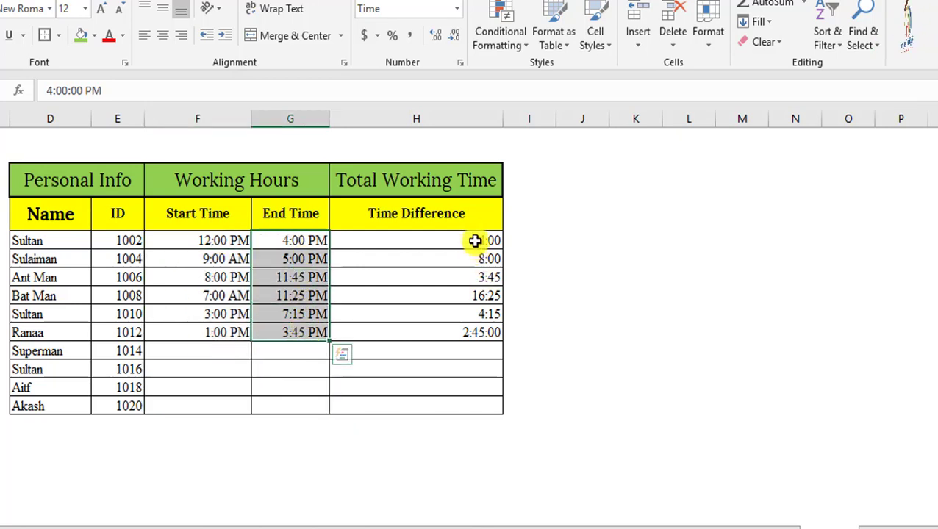
{"action": "left_click_drag", "start_coordinate": [473, 240], "coordinate": [479, 408]}
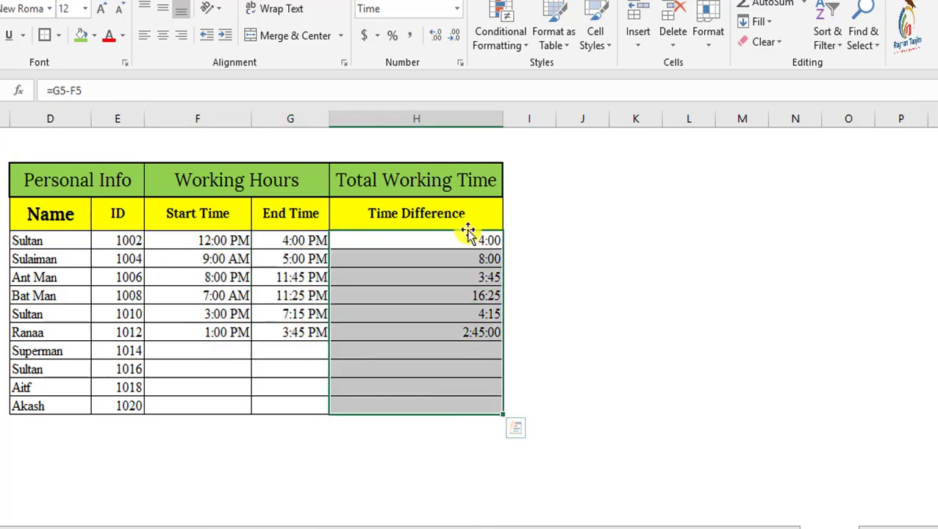
{"action": "left_click_drag", "start_coordinate": [460, 241], "coordinate": [459, 409]}
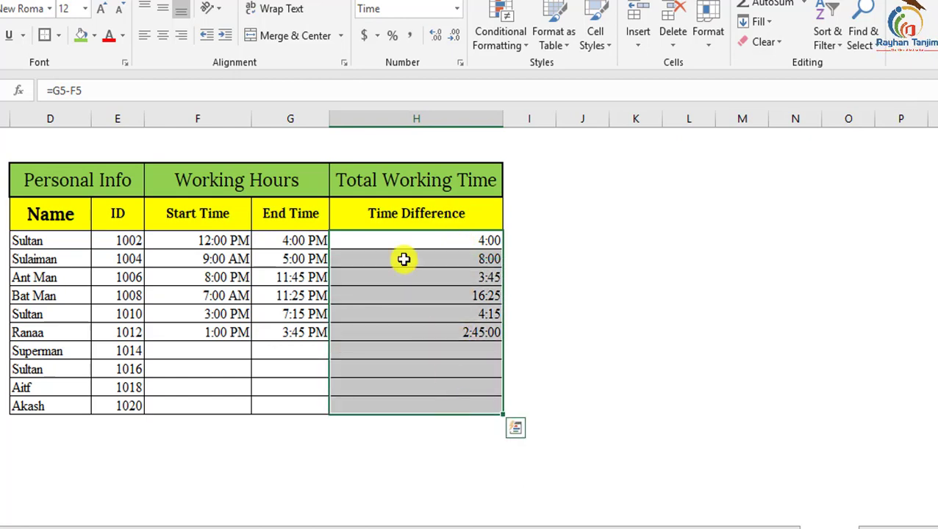
{"action": "left_click", "coordinate": [458, 10]}
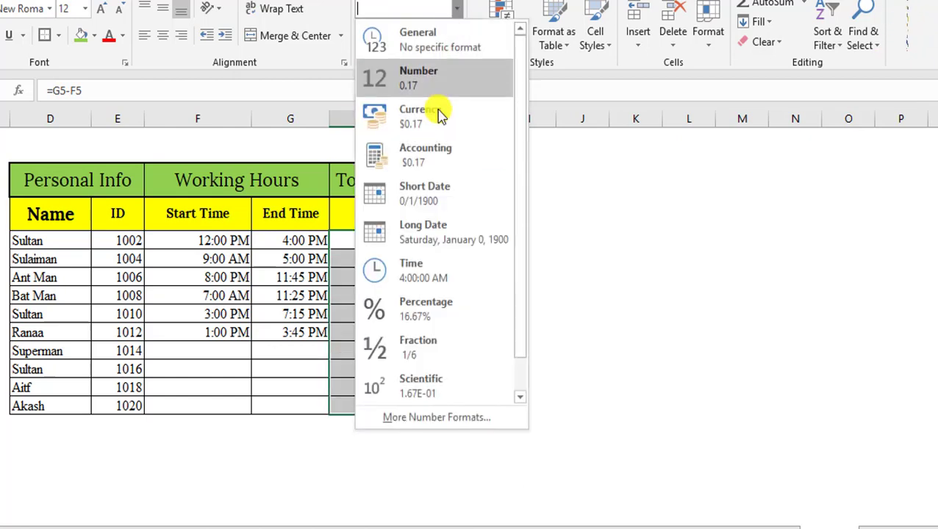
{"action": "left_click", "coordinate": [434, 420]}
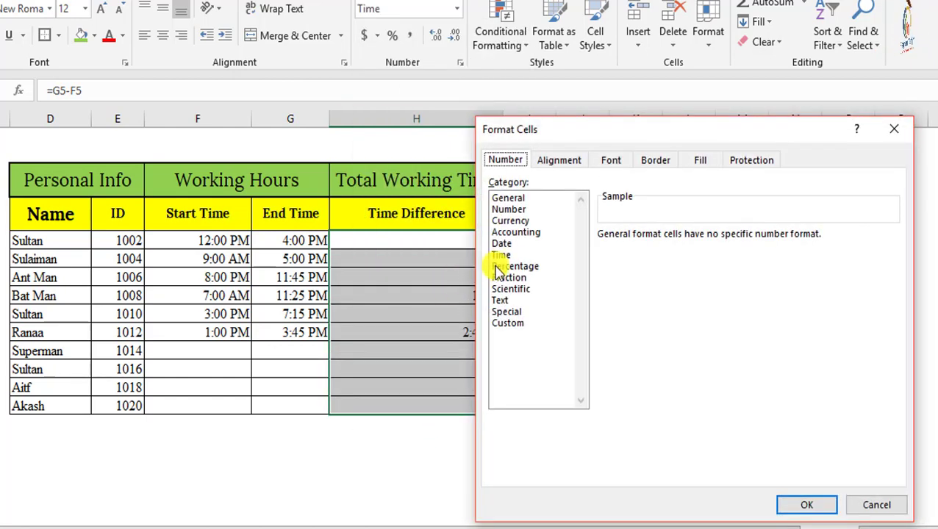
{"action": "left_click", "coordinate": [501, 254]}
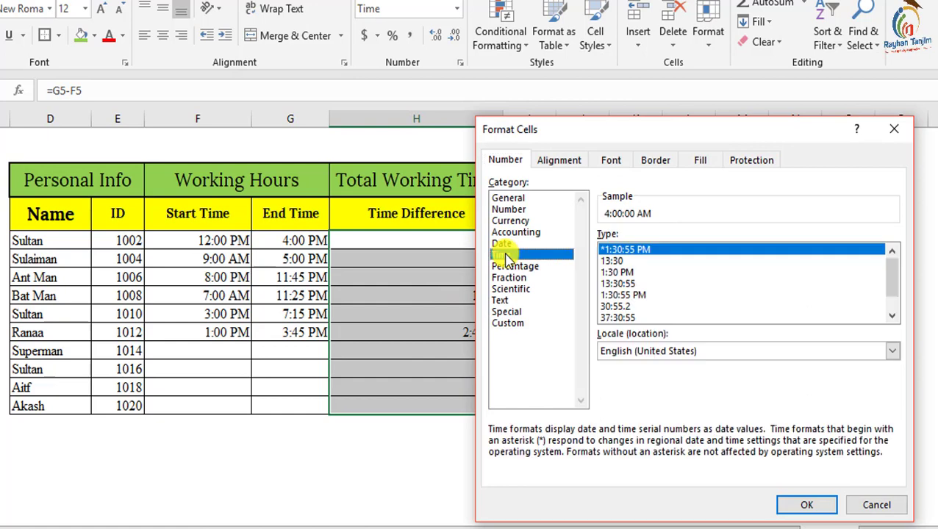
{"action": "left_click", "coordinate": [626, 272]}
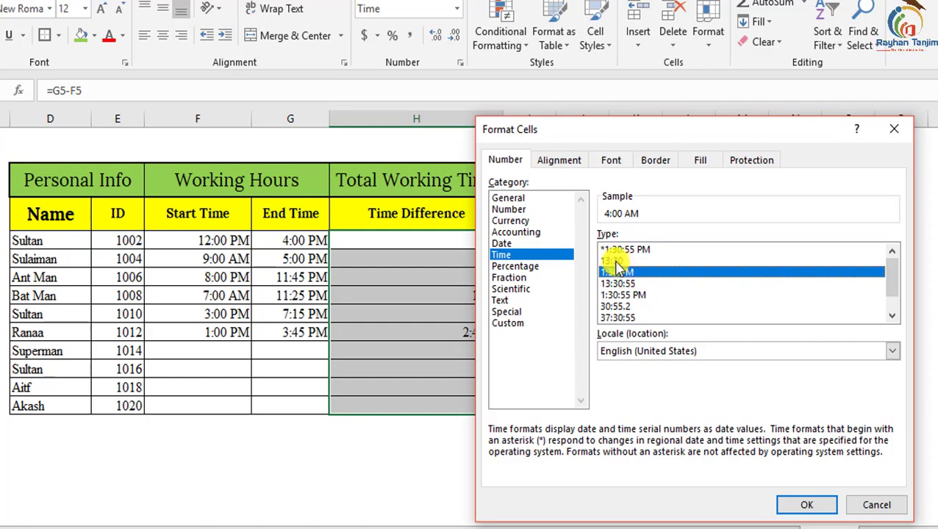
{"action": "left_click", "coordinate": [618, 261]}
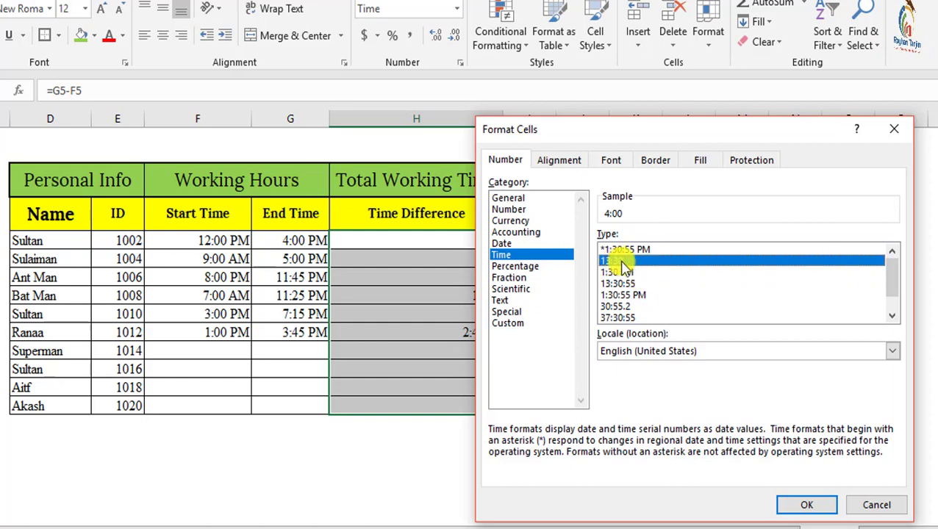
{"action": "left_click", "coordinate": [802, 505]}
{"action": "left_click", "coordinate": [592, 295]}
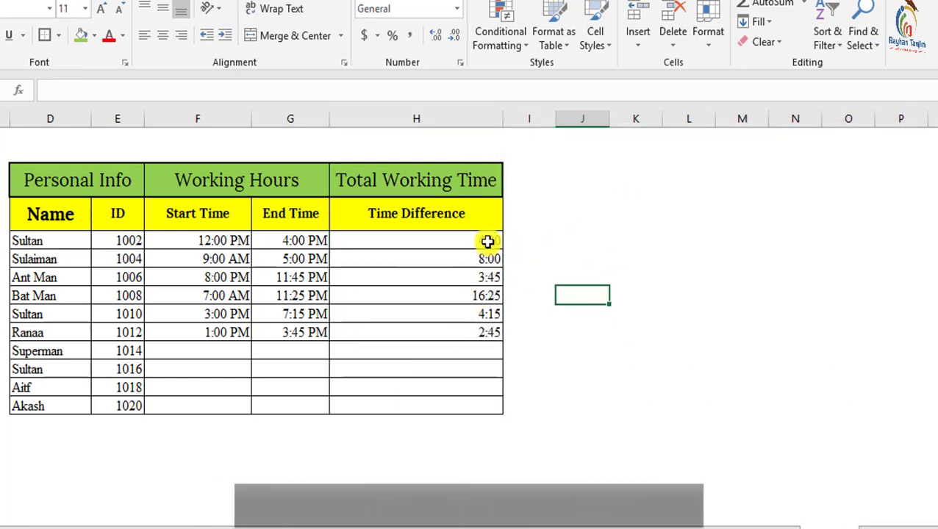
Delete the existing values in the Time Difference column.
{"action": "mouse_move", "coordinate": [488, 243]}
{"action": "left_mouse_down"}
{"action": "mouse_move", "coordinate": [496, 348]}
{"action": "mouse_move", "coordinate": [489, 386]}
{"action": "left_mouse_up"}
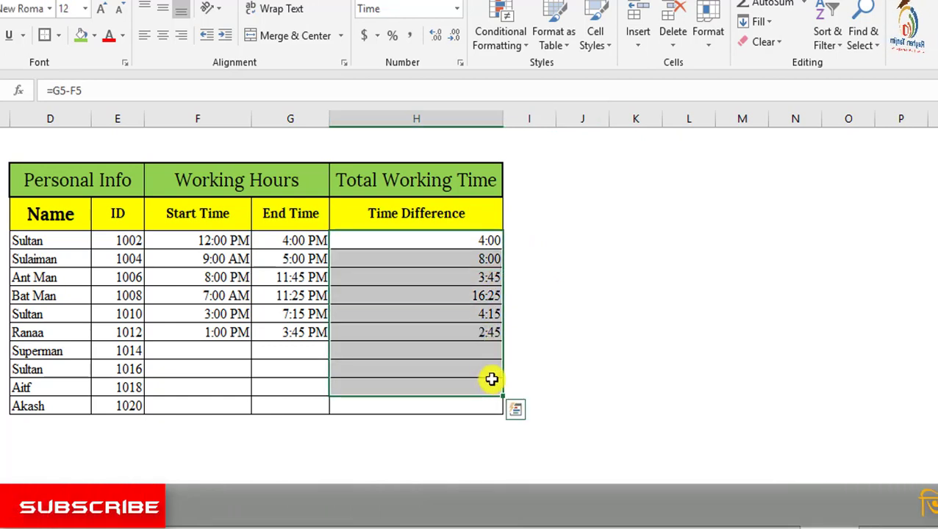
{"action": "key", "text": "Delete"}
{"action": "left_click", "coordinate": [608, 293]}
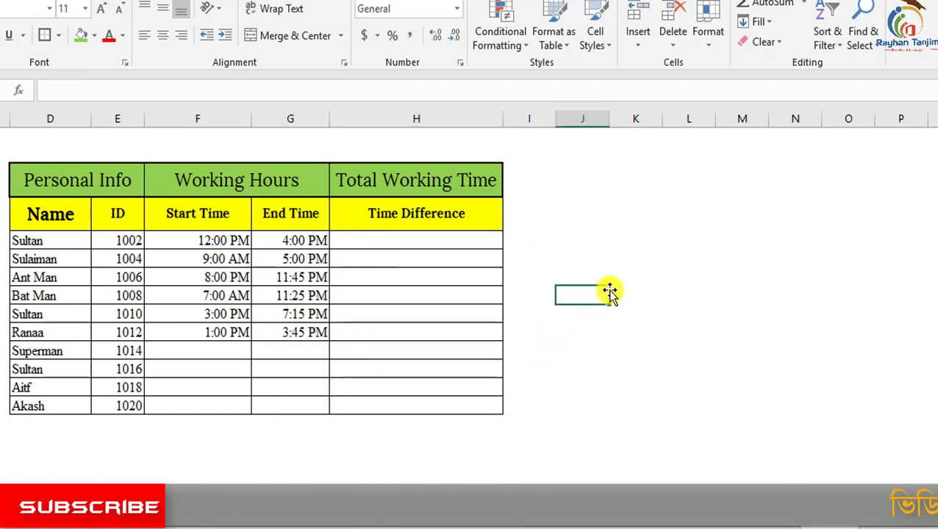
Enter the formula =G5-F5 in H5.
{"action": "left_click", "coordinate": [456, 243]}
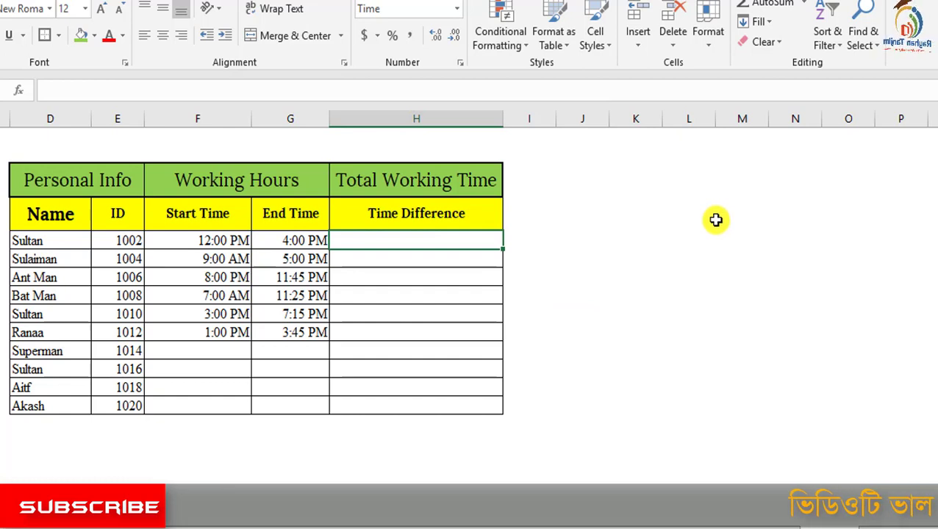
{"action": "key", "text": "F2"}
{"action": "type", "text": "="}
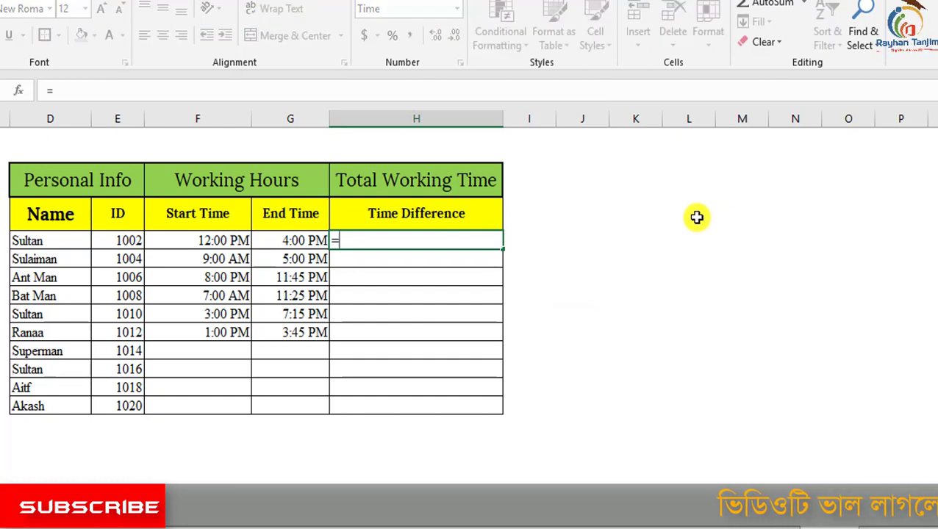
{"action": "left_click", "coordinate": [301, 241]}
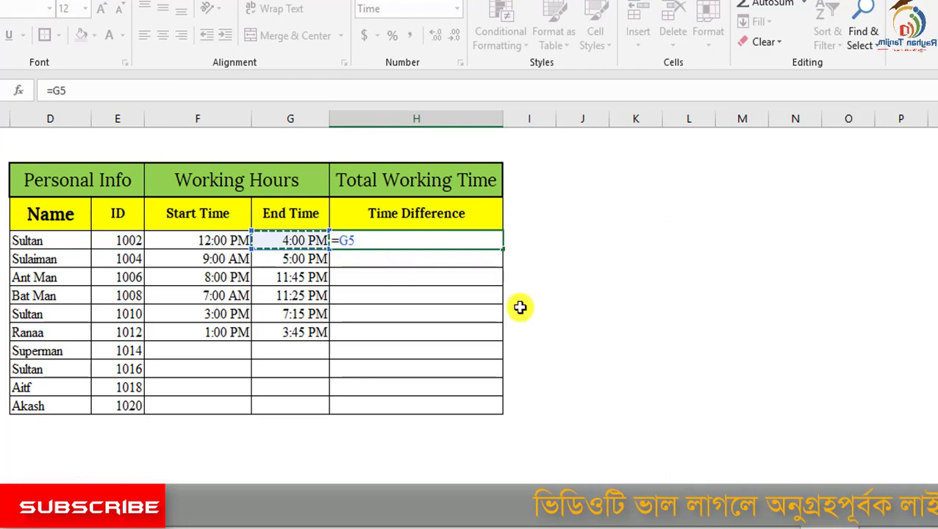
{"action": "type", "text": "-"}
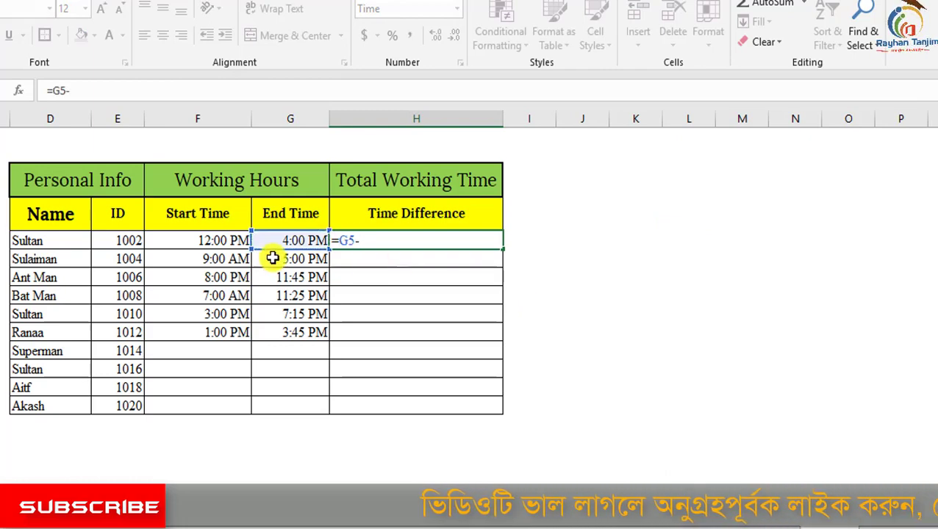
{"action": "left_click", "coordinate": [218, 240]}
{"action": "key", "text": "Return"}
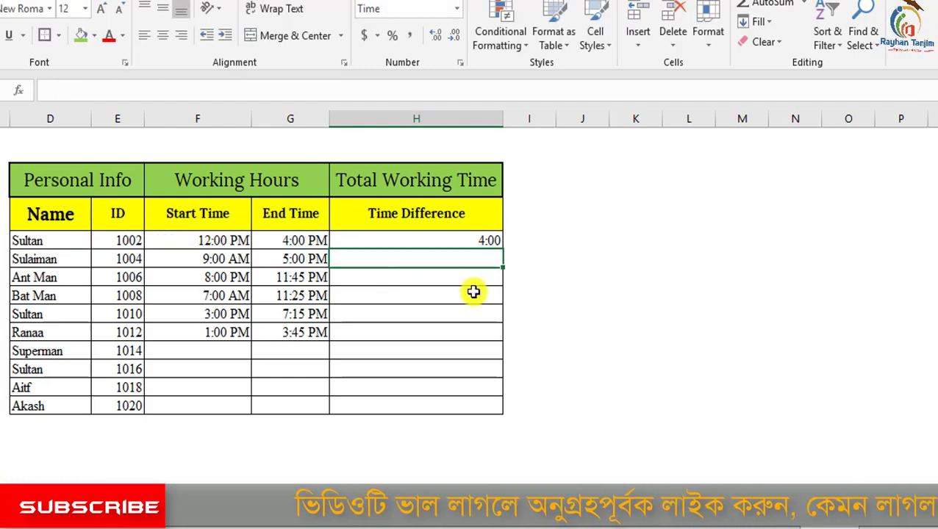
Fill =G5-F5 down to H14, check the copies, then undo and clear back to empty.
{"action": "left_click", "coordinate": [477, 244]}
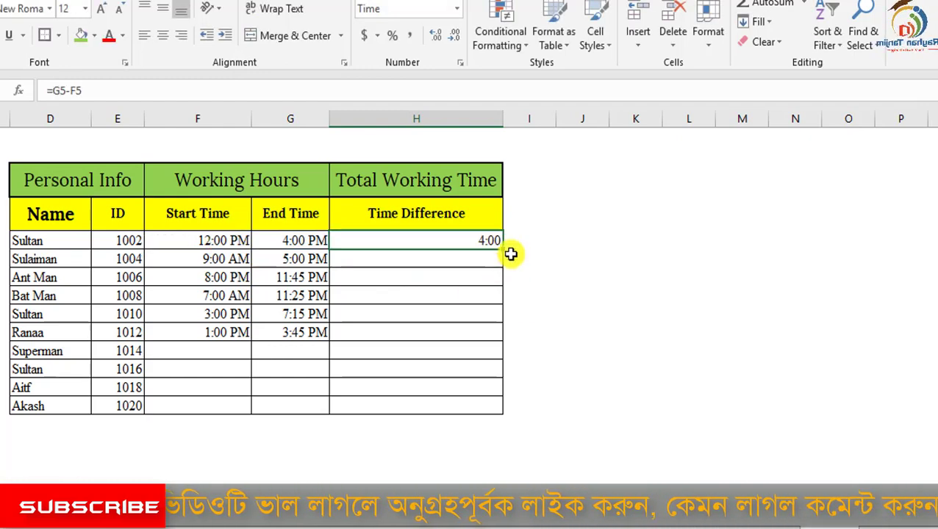
{"action": "left_click_drag", "start_coordinate": [503, 250], "coordinate": [502, 415]}
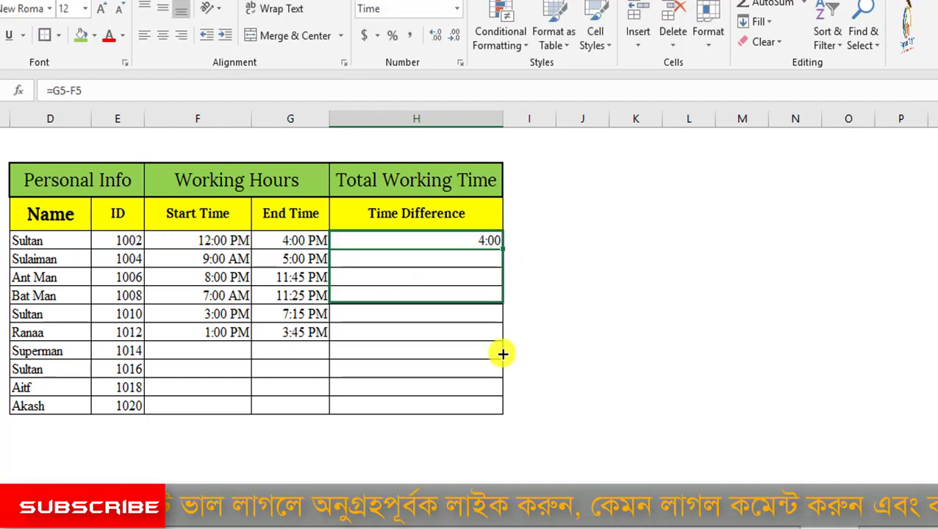
{"action": "left_click", "coordinate": [582, 314]}
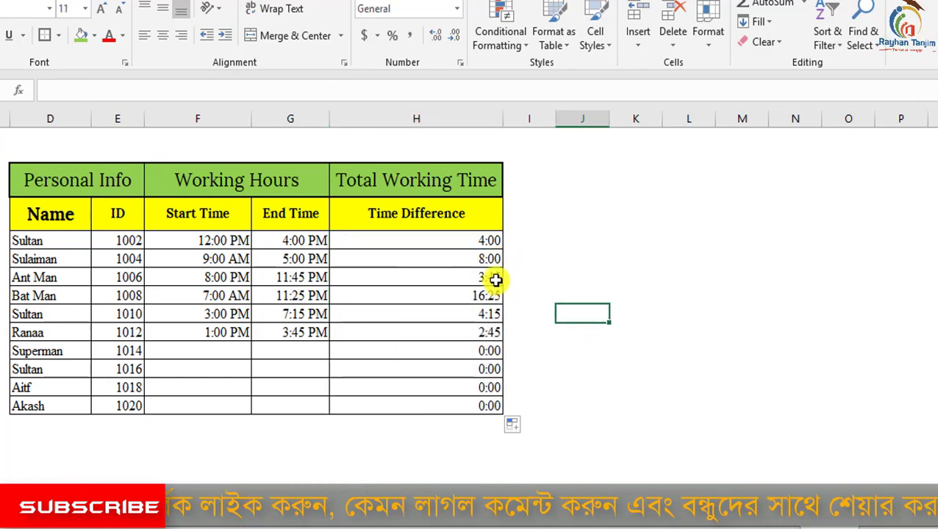
{"action": "left_click", "coordinate": [496, 278]}
{"action": "left_click", "coordinate": [492, 297]}
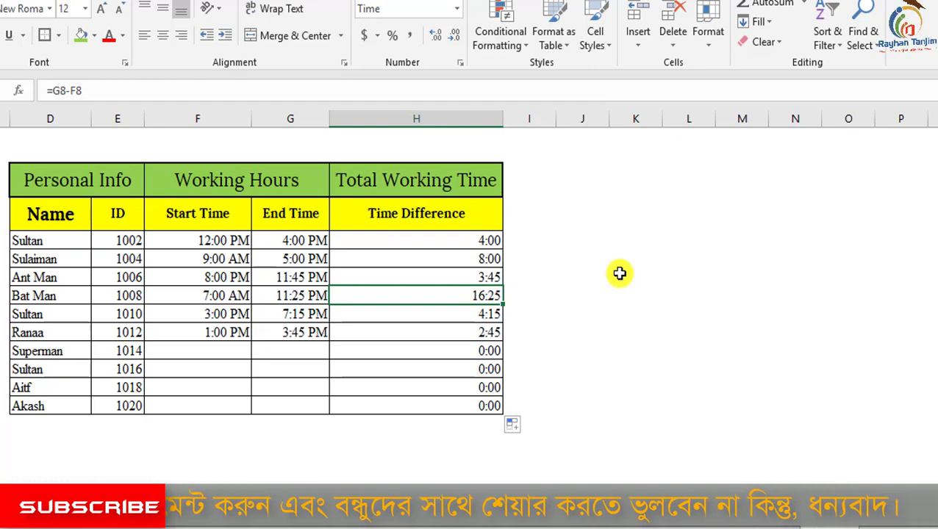
{"action": "key", "text": "ctrl+z"}
{"action": "key", "text": "Delete"}
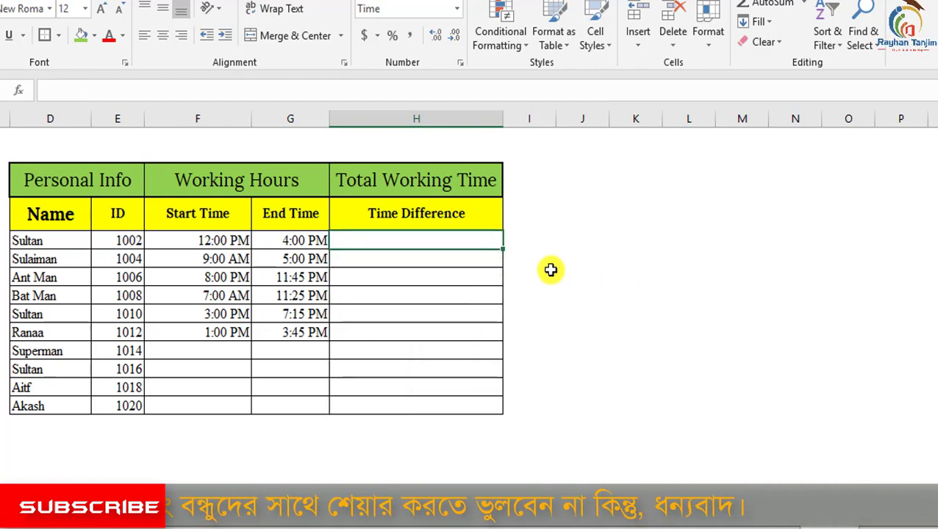
Clear all formatting from the empty Time Difference cells H5:H14.
{"action": "left_click_drag", "start_coordinate": [482, 242], "coordinate": [482, 407]}
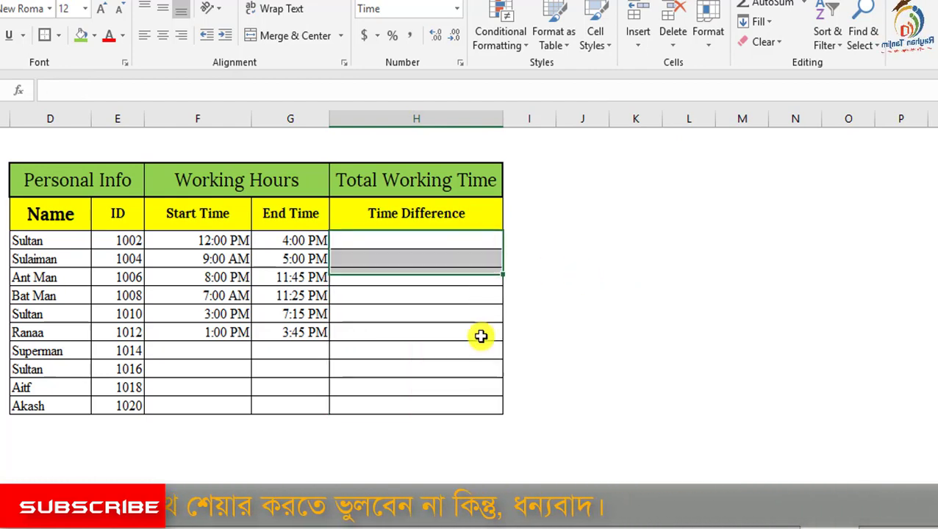
{"action": "left_click", "coordinate": [772, 50]}
{"action": "left_click", "coordinate": [792, 86]}
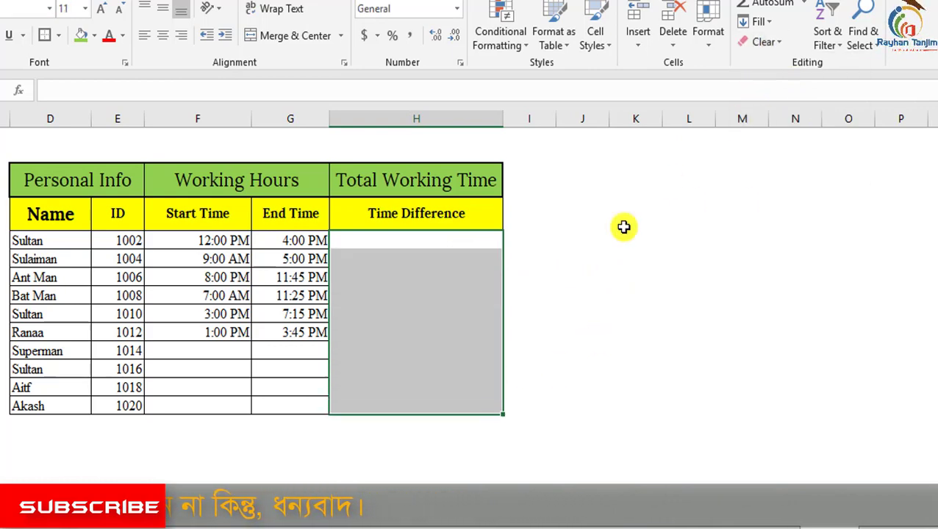
{"action": "left_click", "coordinate": [615, 259]}
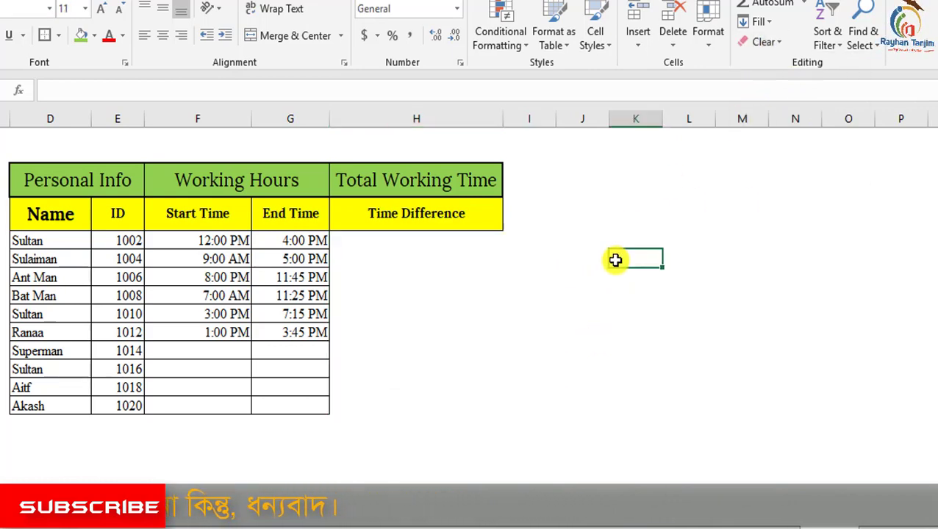
Apply All Borders to the Time Difference cells H5:H14.
{"action": "left_click", "coordinate": [343, 243]}
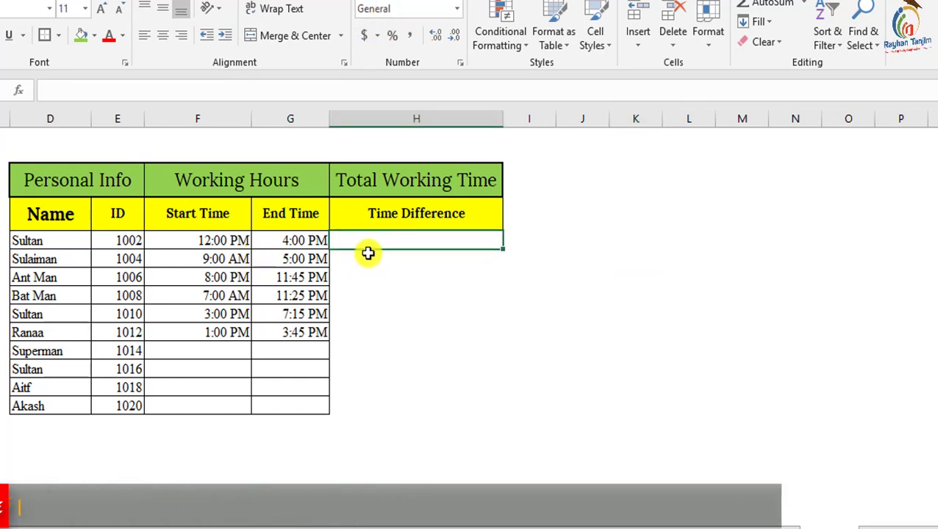
{"action": "mouse_move", "coordinate": [366, 243]}
{"action": "left_mouse_down"}
{"action": "mouse_move", "coordinate": [412, 429]}
{"action": "mouse_move", "coordinate": [412, 412]}
{"action": "left_mouse_up"}
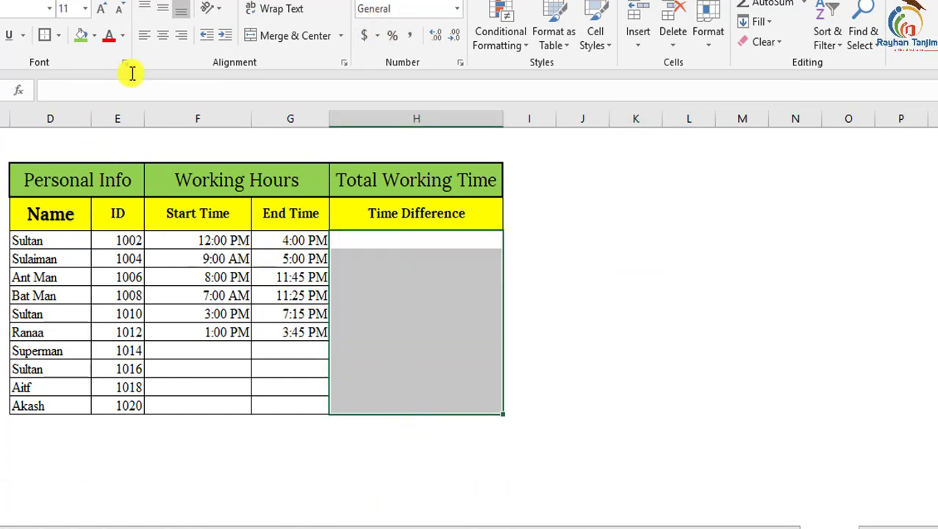
{"action": "left_click", "coordinate": [59, 35]}
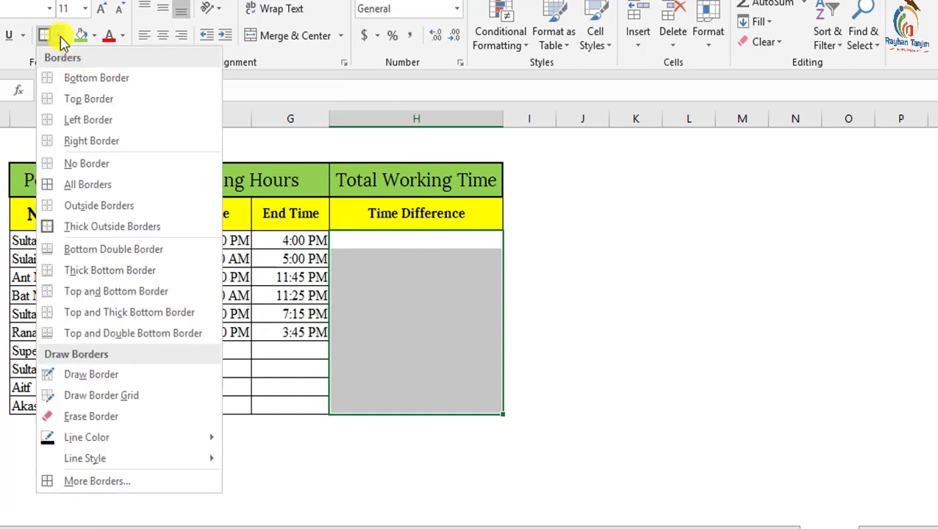
{"action": "left_click", "coordinate": [164, 184]}
{"action": "double_click", "coordinate": [419, 245]}
Enter =TEXT(G5-F5,"HH:MM:SS") in H5 to show the duration as 04:00:00.
{"action": "type", "text": "="}
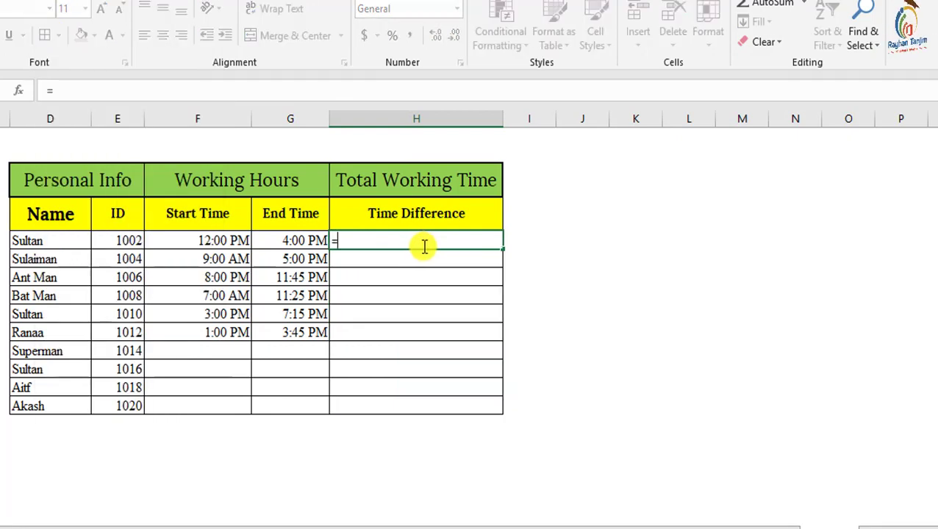
{"action": "type", "text": "text"}
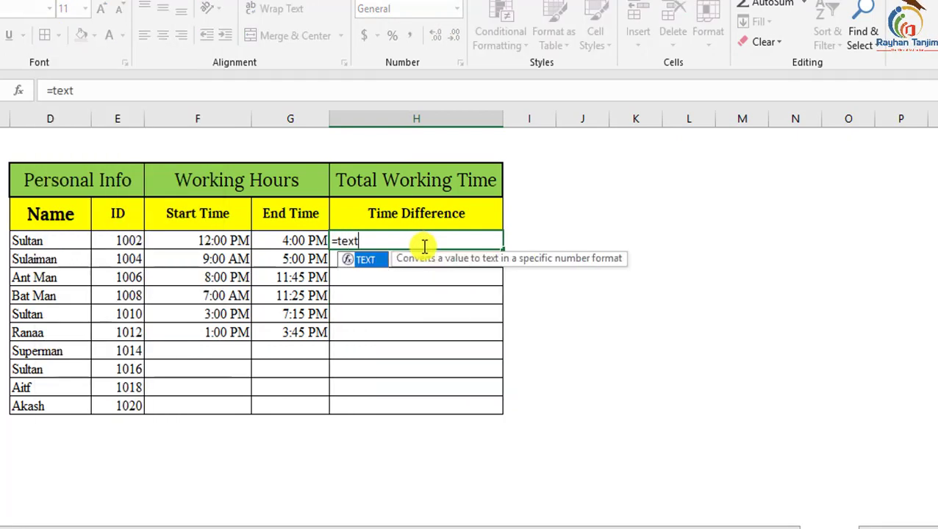
{"action": "type", "text": "("}
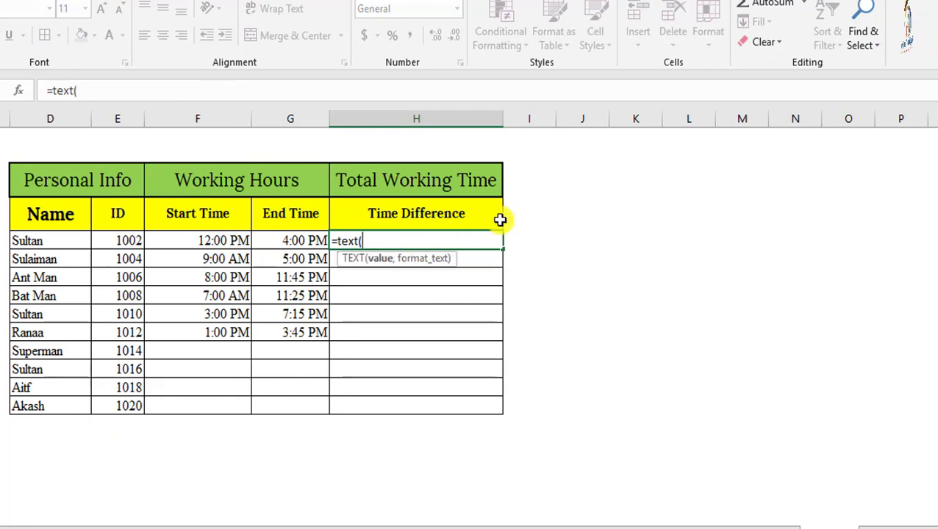
{"action": "left_click", "coordinate": [290, 241]}
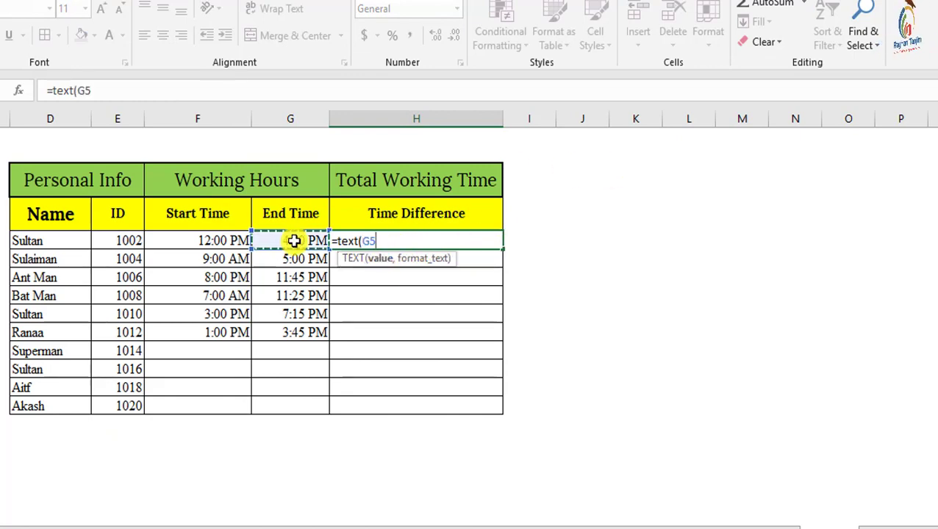
{"action": "left_click", "coordinate": [232, 243]}
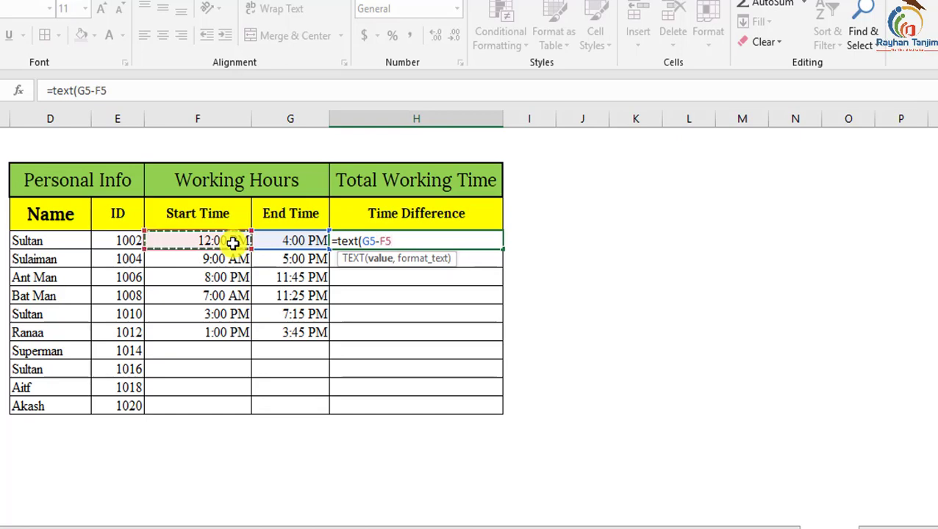
{"action": "type", "text": ","}
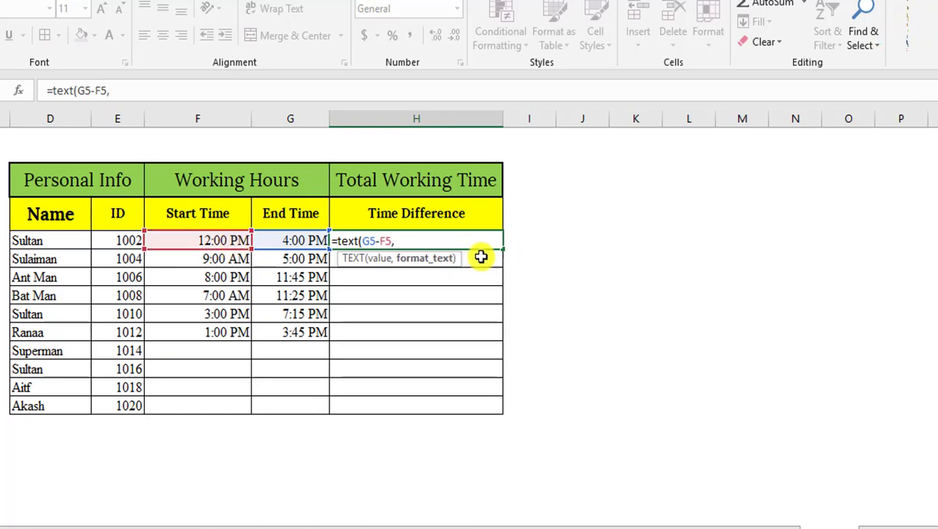
{"action": "type", "text": "H"}
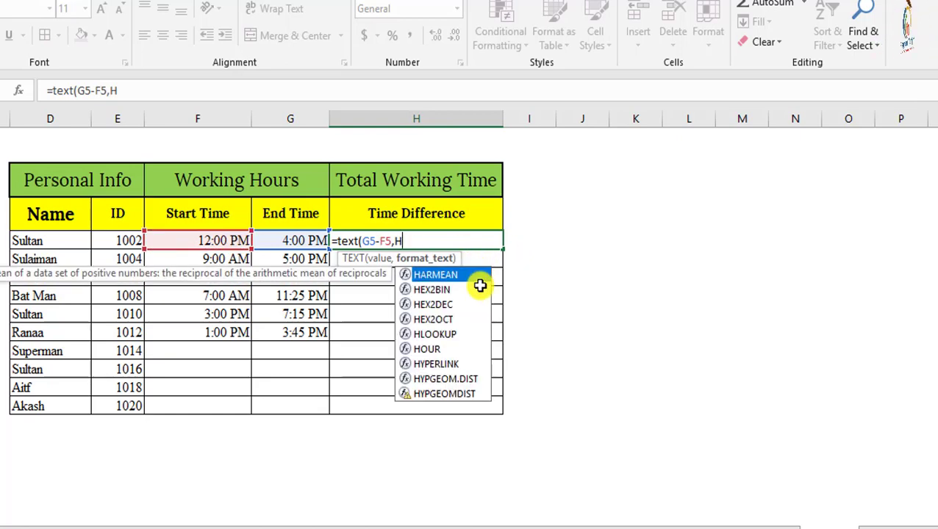
{"action": "type", "text": "H:"}
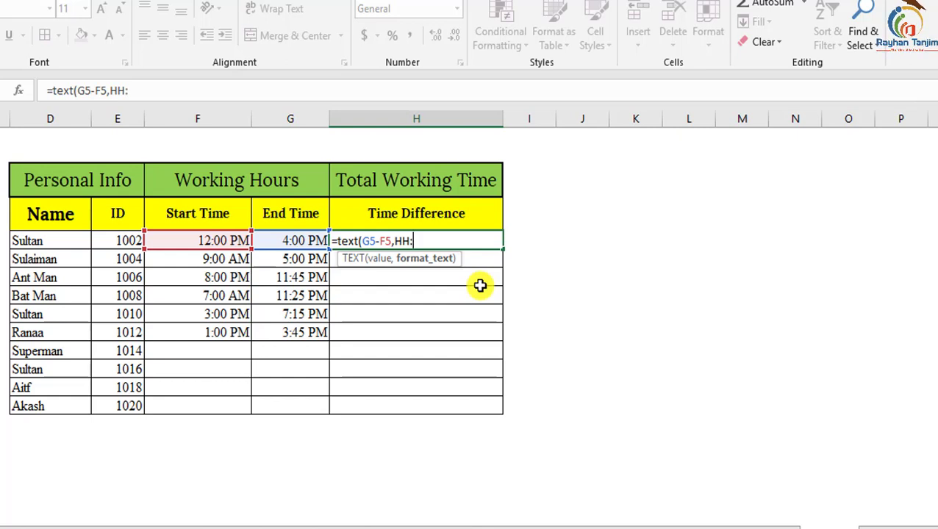
{"action": "type", "text": "M"}
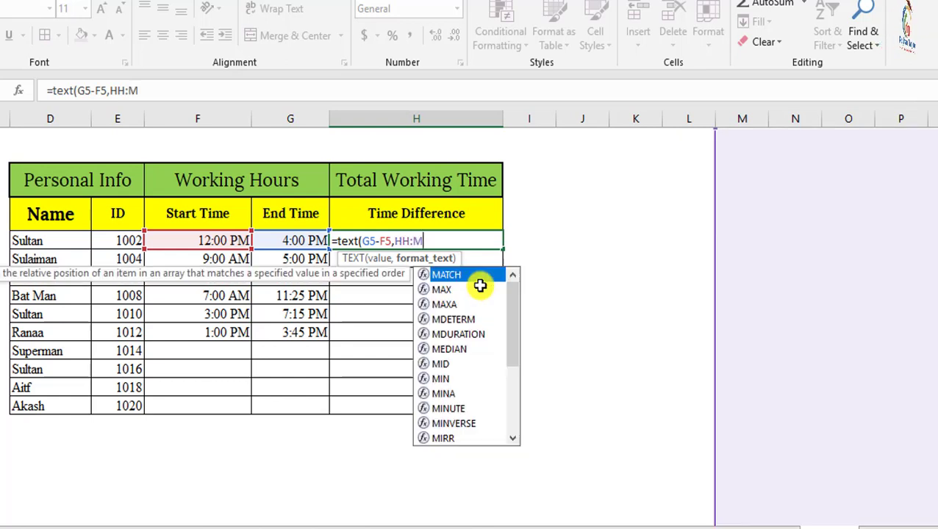
{"action": "type", "text": "M:"}
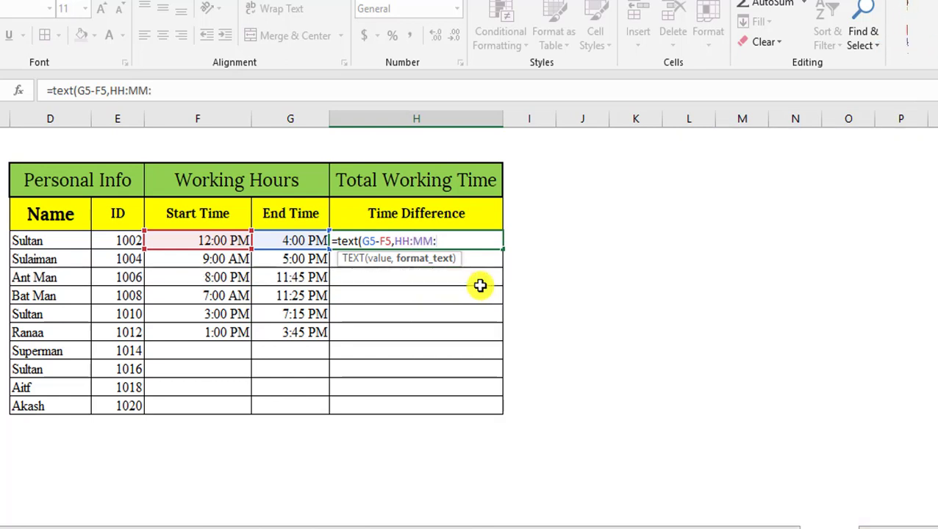
{"action": "type", "text": "SS\""}
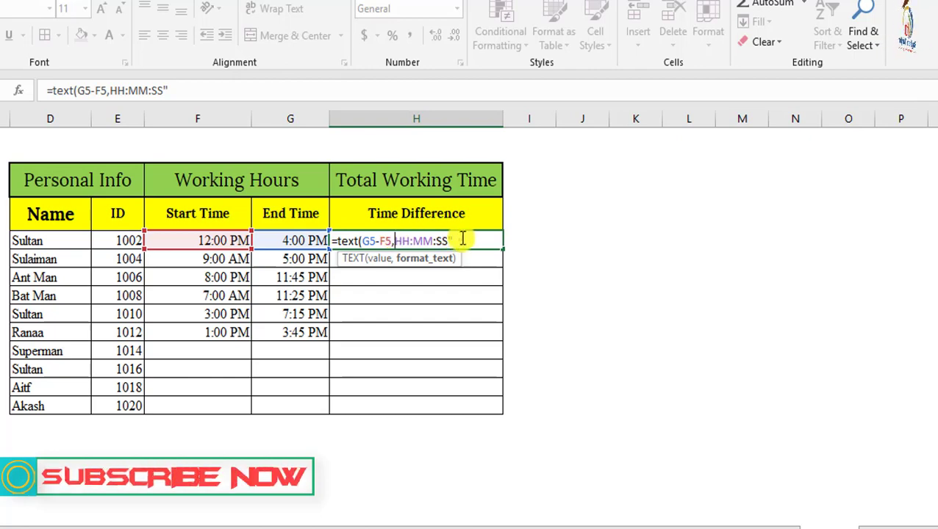
{"action": "type", "text": "\""}
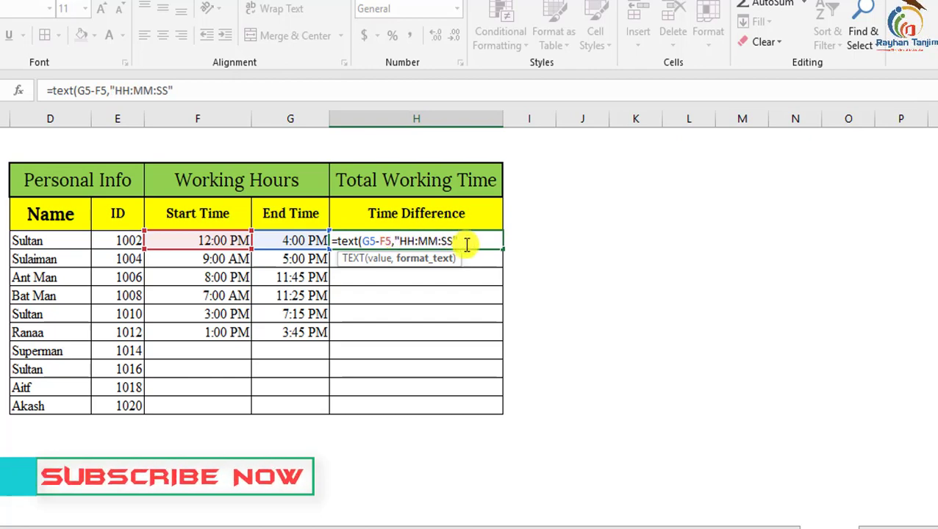
{"action": "type", "text": ")"}
{"action": "key", "text": "Return"}
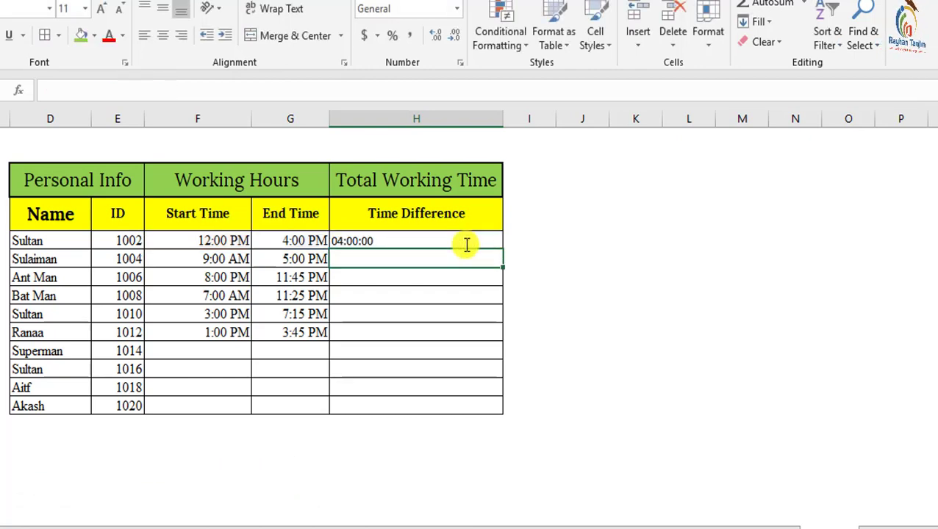
Fill the TEXT duration formula down from H5 to H14.
{"action": "left_click", "coordinate": [419, 240]}
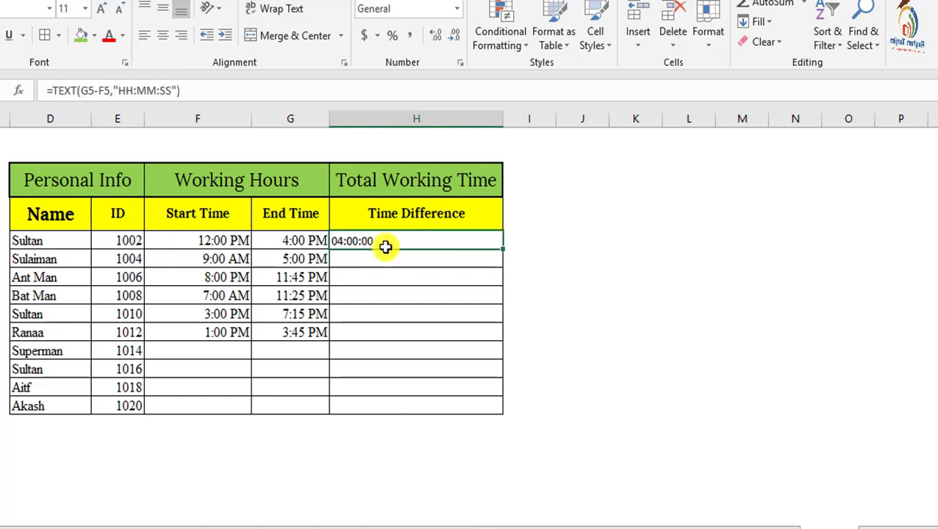
{"action": "left_click_drag", "start_coordinate": [504, 250], "coordinate": [505, 415]}
{"action": "left_click", "coordinate": [469, 294]}
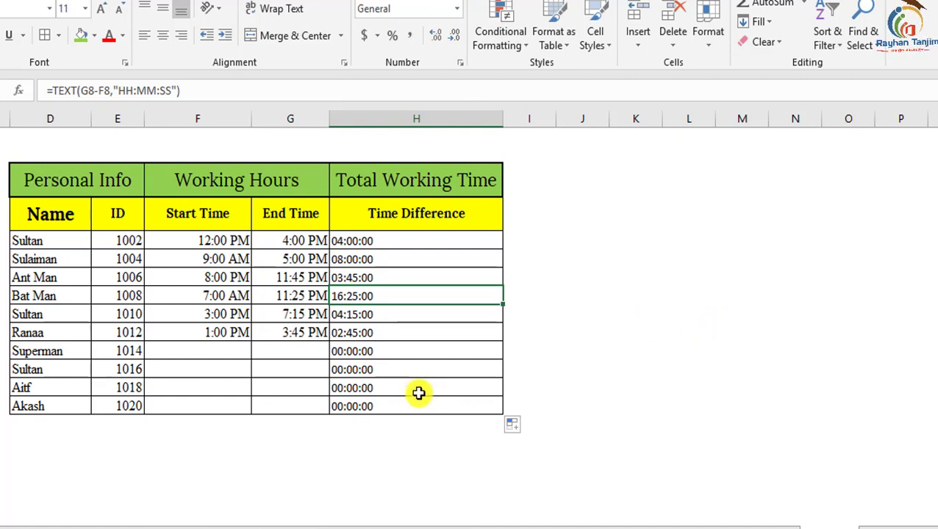
{"action": "left_click", "coordinate": [215, 241]}
Remove the space before PM in the 12:00 PM start time, producing a #VALUE! error.
{"action": "double_click", "coordinate": [215, 241]}
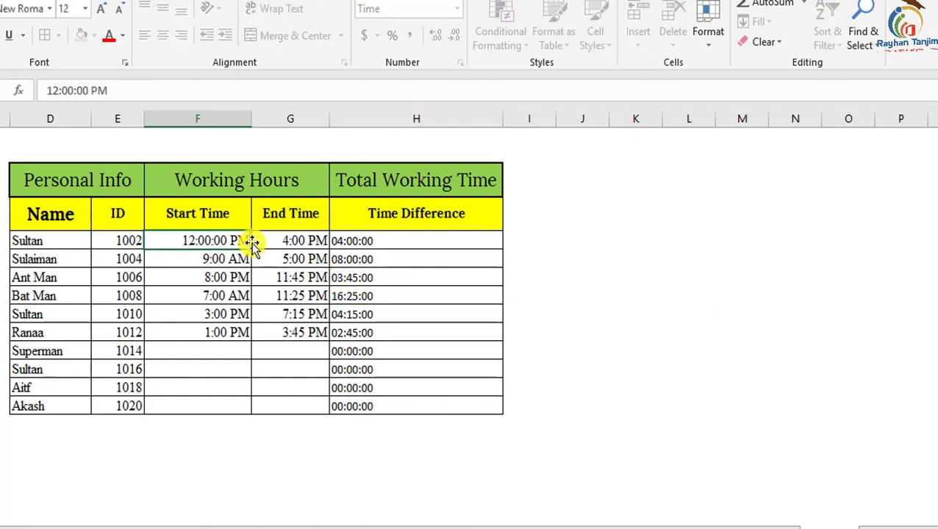
{"action": "key", "text": "Return"}
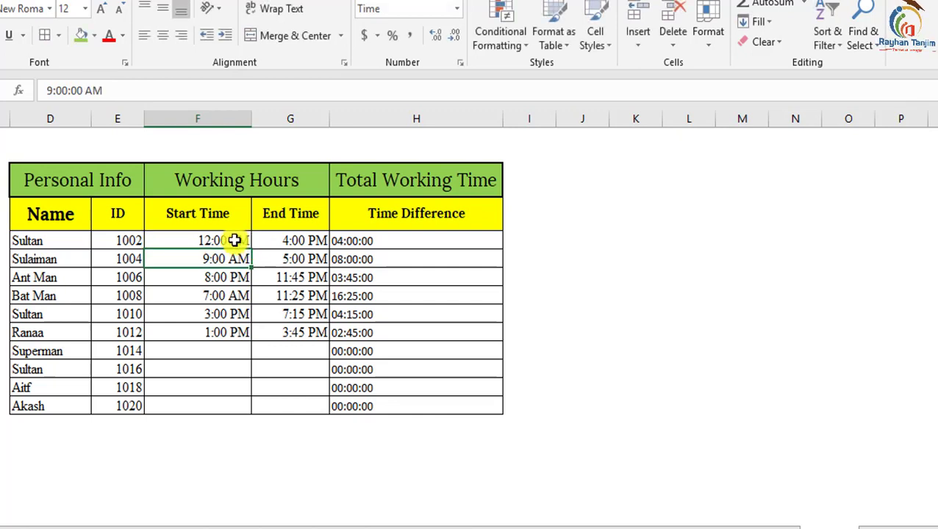
{"action": "left_click", "coordinate": [234, 241]}
{"action": "double_click", "coordinate": [234, 241]}
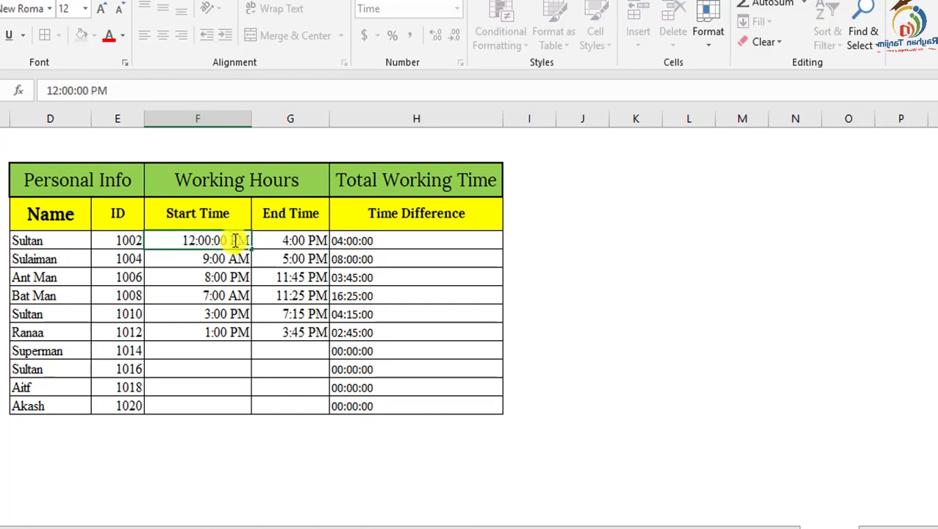
{"action": "key", "text": "BackSpace"}
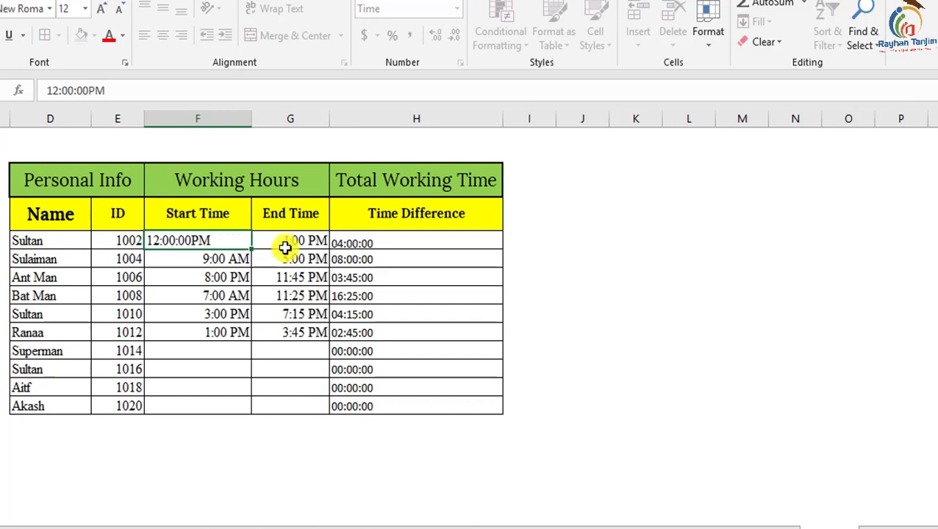
{"action": "key", "text": "Return"}
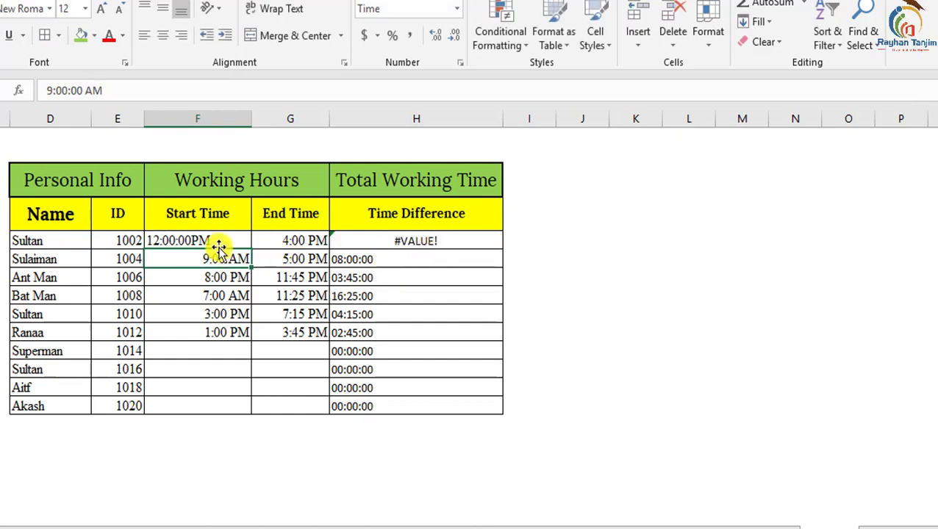
Put the space back in the start time so the difference returns to 04:00:00.
{"action": "left_click", "coordinate": [196, 241]}
{"action": "double_click", "coordinate": [193, 241]}
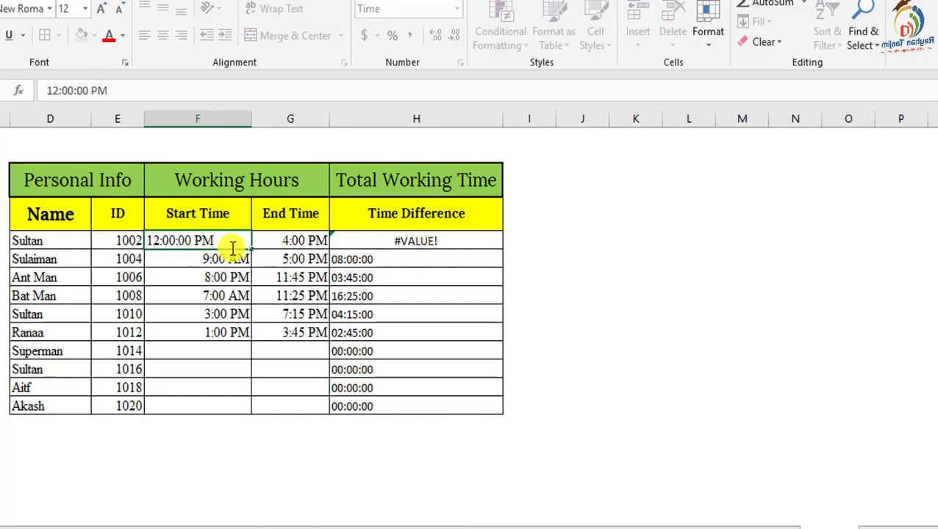
{"action": "key", "text": "Return"}
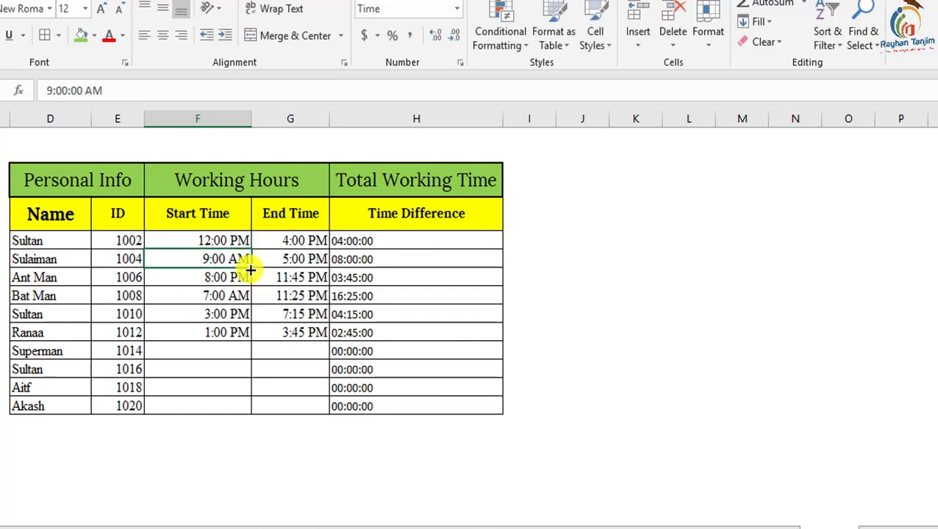